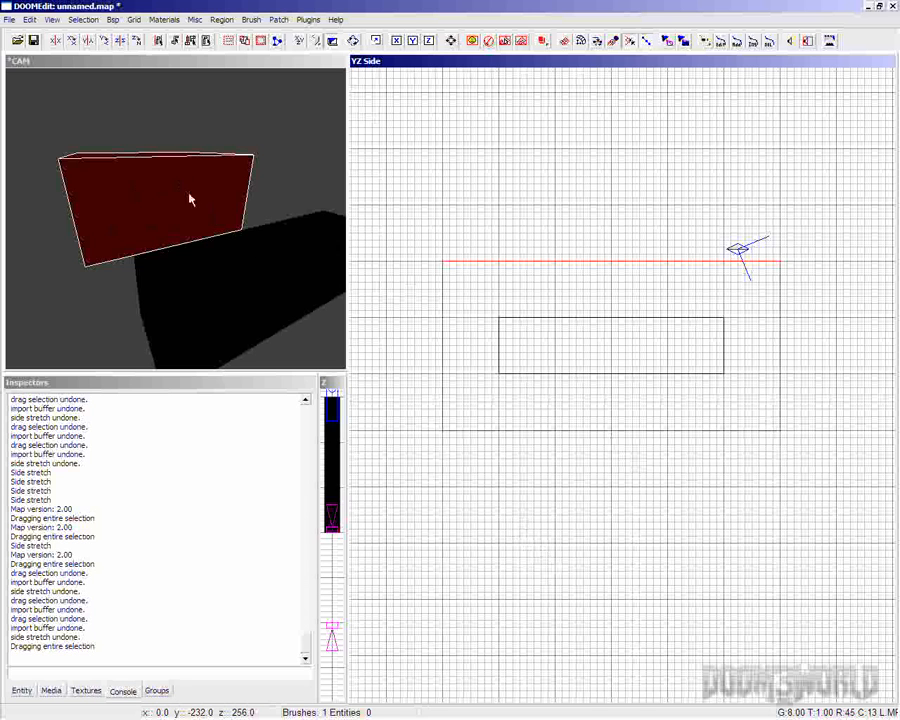
# - Raise the underside of the large brush in the side view until it meets the inner brush's upper edge
pyautogui.press('Escape')
pyautogui.keyDown('shift'); pyautogui.click(277, 281); pyautogui.keyUp('shift')
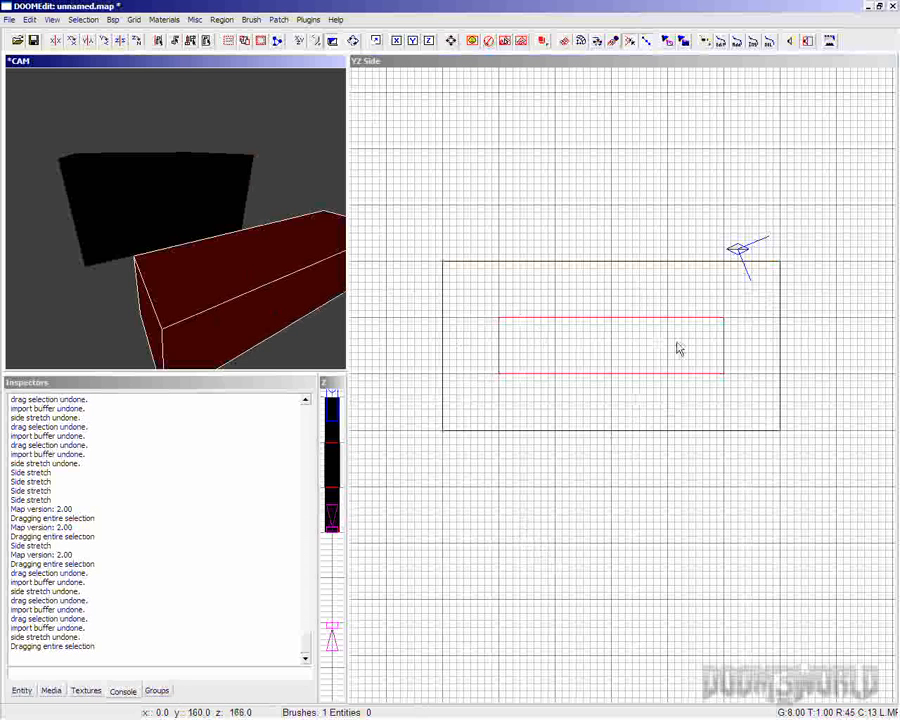
pyautogui.press('Escape')
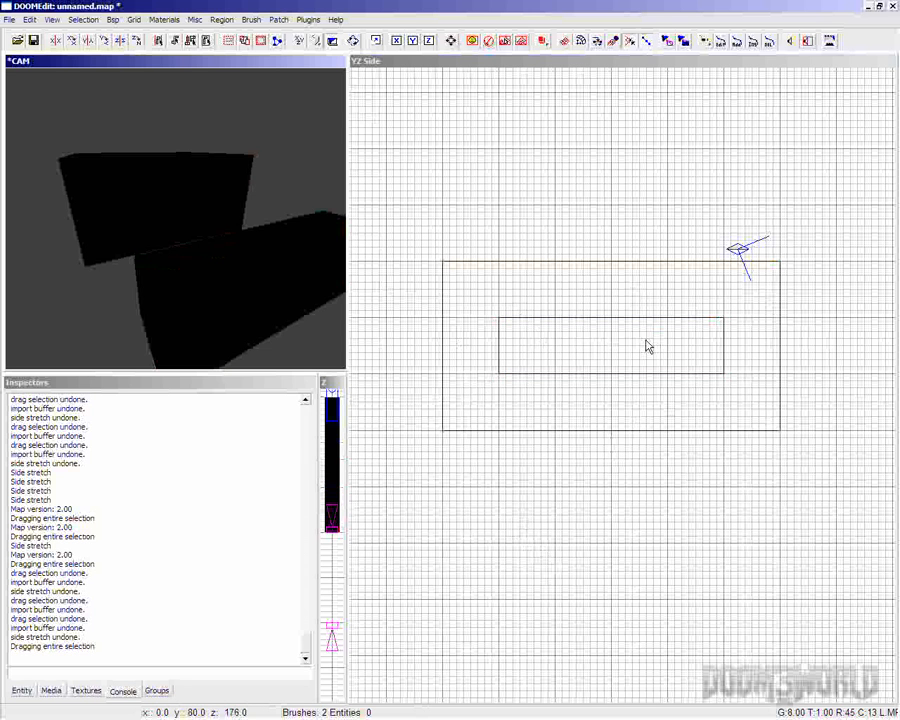
pyautogui.keyDown('shift'); pyautogui.click(197, 199); pyautogui.keyUp('shift')
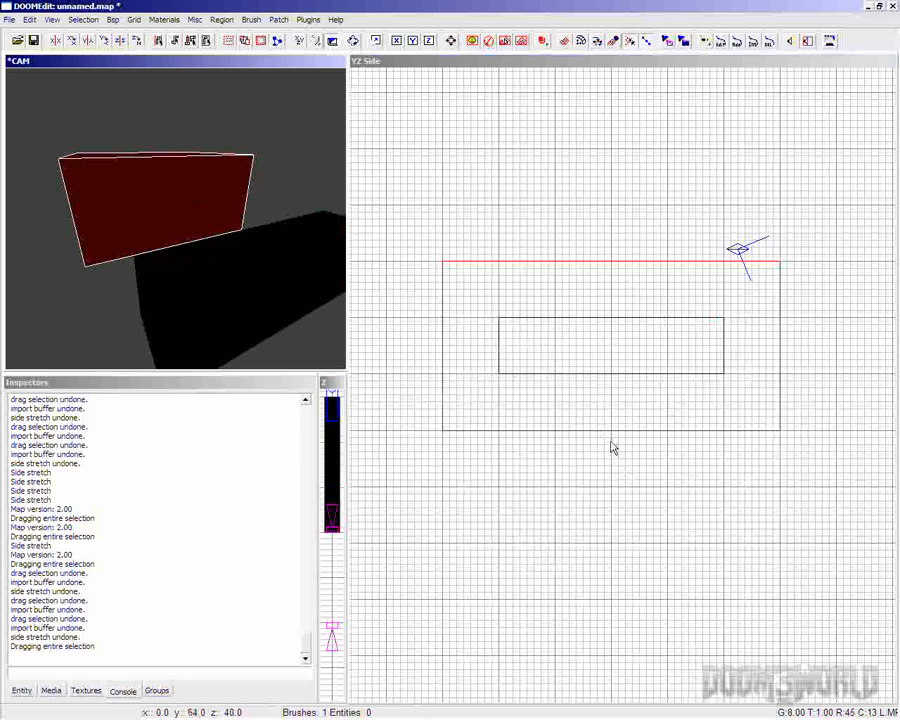
pyautogui.click(644, 477)
pyautogui.moveTo(643, 477); pyautogui.dragTo(631, 364)
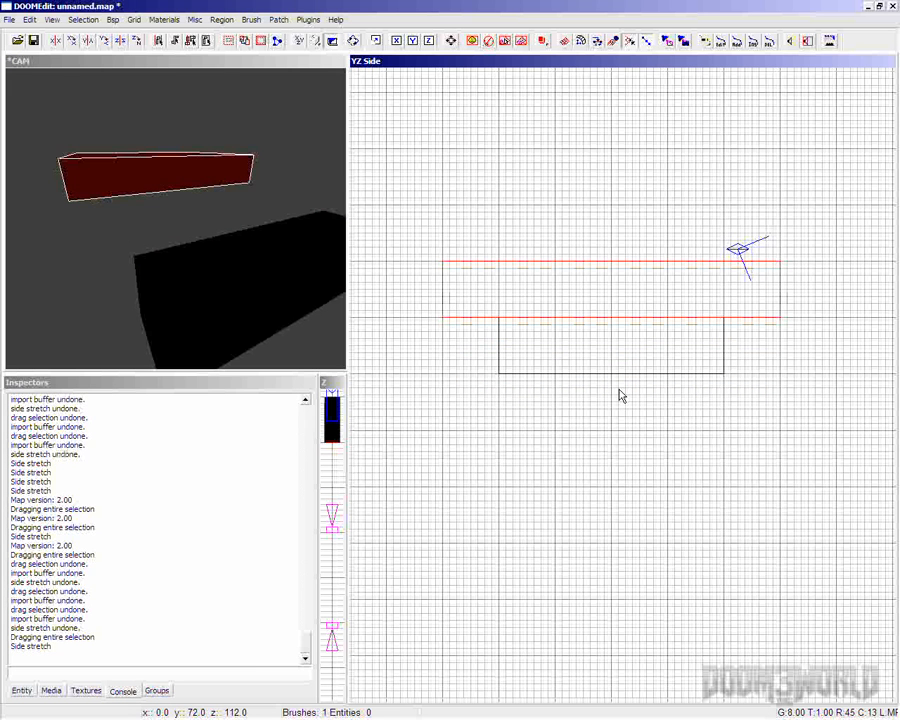
# - Frame the inner brush with copies of the shortened strip, one beneath it and a narrowed one at each end
pyautogui.press('space')
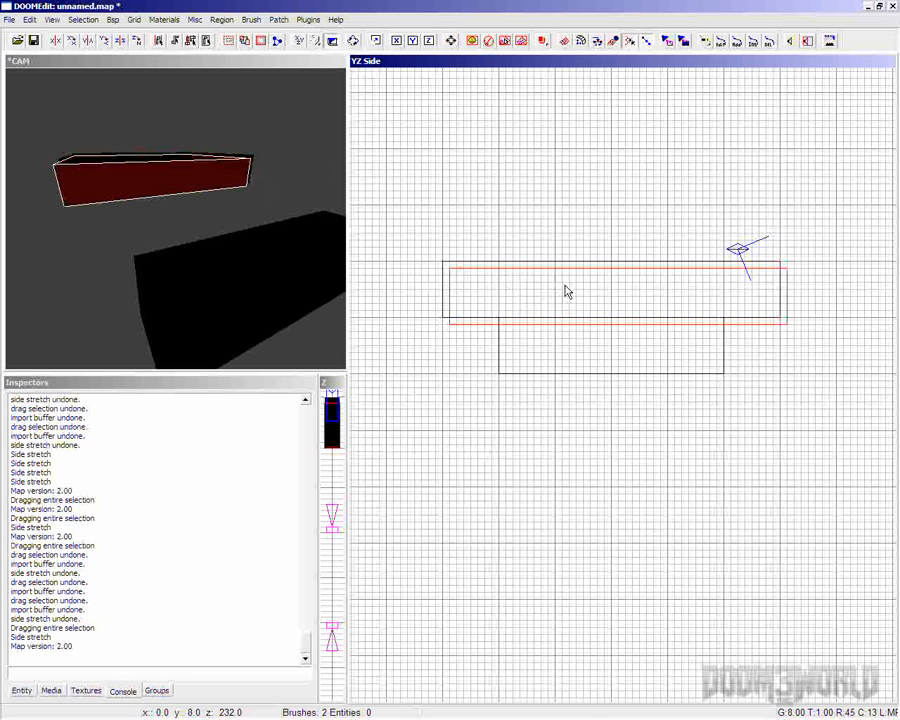
pyautogui.moveTo(565, 291)
pyautogui.mouseDown()
pyautogui.moveTo(548, 384)
pyautogui.moveTo(561, 394)
pyautogui.mouseUp()
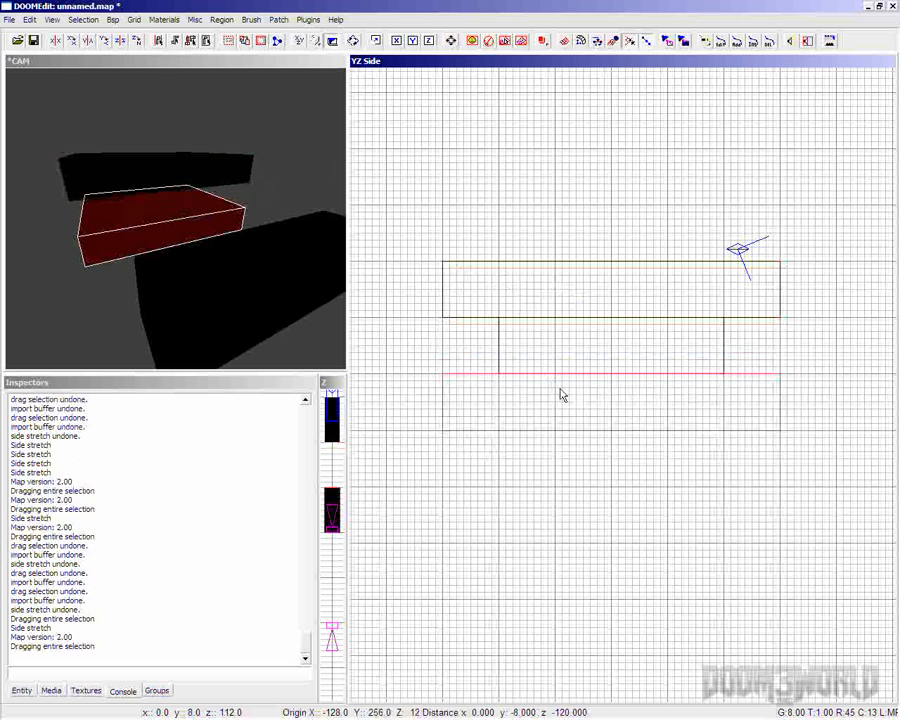
pyautogui.moveTo(615, 412)
pyautogui.mouseDown()
pyautogui.moveTo(627, 396)
pyautogui.moveTo(620, 357)
pyautogui.mouseUp()
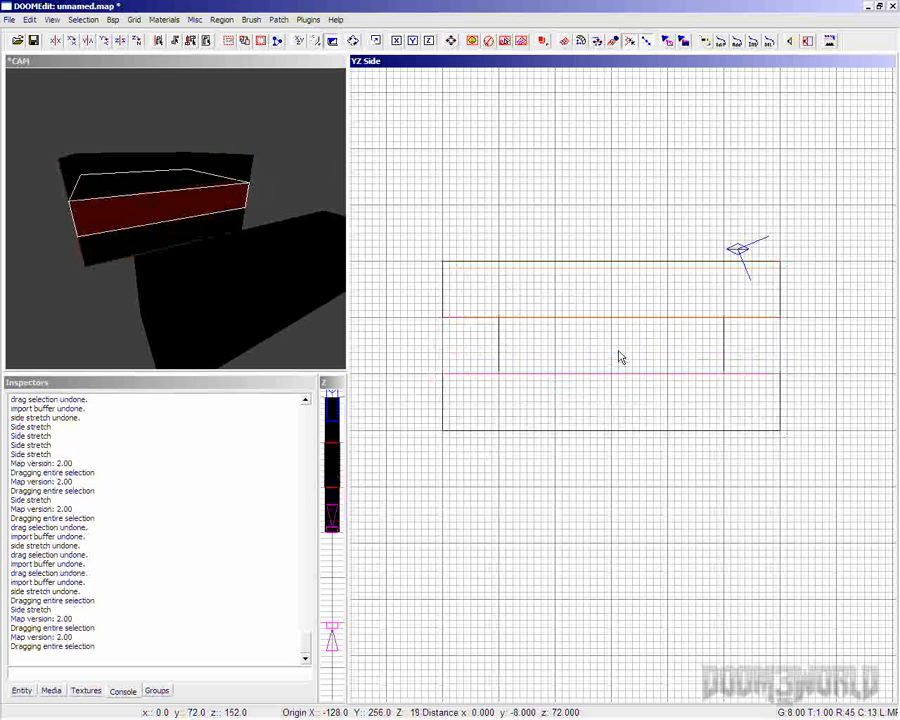
pyautogui.moveTo(428, 346)
pyautogui.mouseDown()
pyautogui.moveTo(695, 343)
pyautogui.moveTo(738, 356)
pyautogui.moveTo(603, 388)
pyautogui.moveTo(476, 350)
pyautogui.mouseUp()
pyautogui.press('Escape')
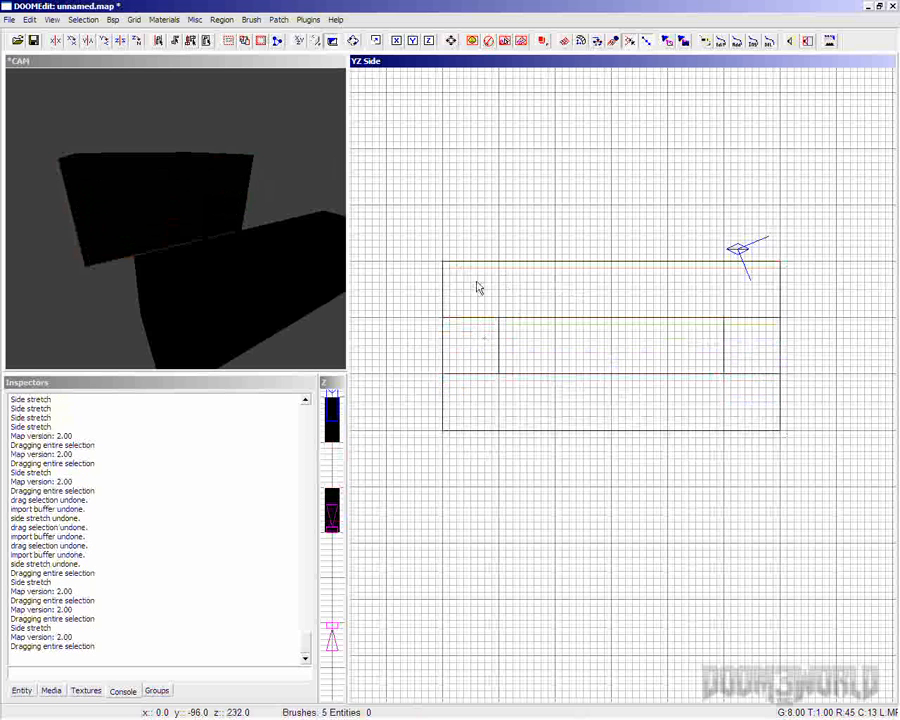
# - Select the inner brush and move it straight up, clear of the hand-built frame
pyautogui.keyDown('shift'); pyautogui.click(333, 295); pyautogui.keyUp('shift')
pyautogui.moveTo(580, 361); pyautogui.dragTo(591, 185)
# - Examine the opening of the hand-built frame from a lower and closer viewpoint in the camera view
pyautogui.press('c')
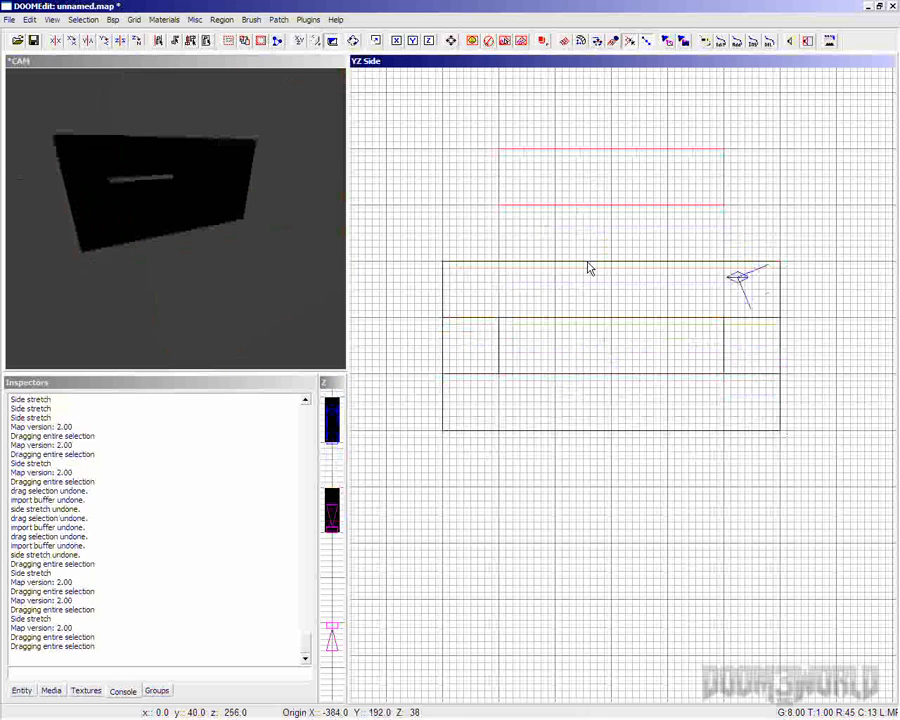
pyautogui.press('Up')
pyautogui.press('Right')
pyautogui.press('c')
pyautogui.press('c')
pyautogui.press('c')
pyautogui.press('Left')
pyautogui.press('Up')
pyautogui.press('Left')
pyautogui.press('d')
pyautogui.press('d')
pyautogui.press('Down')
pyautogui.press('Down')
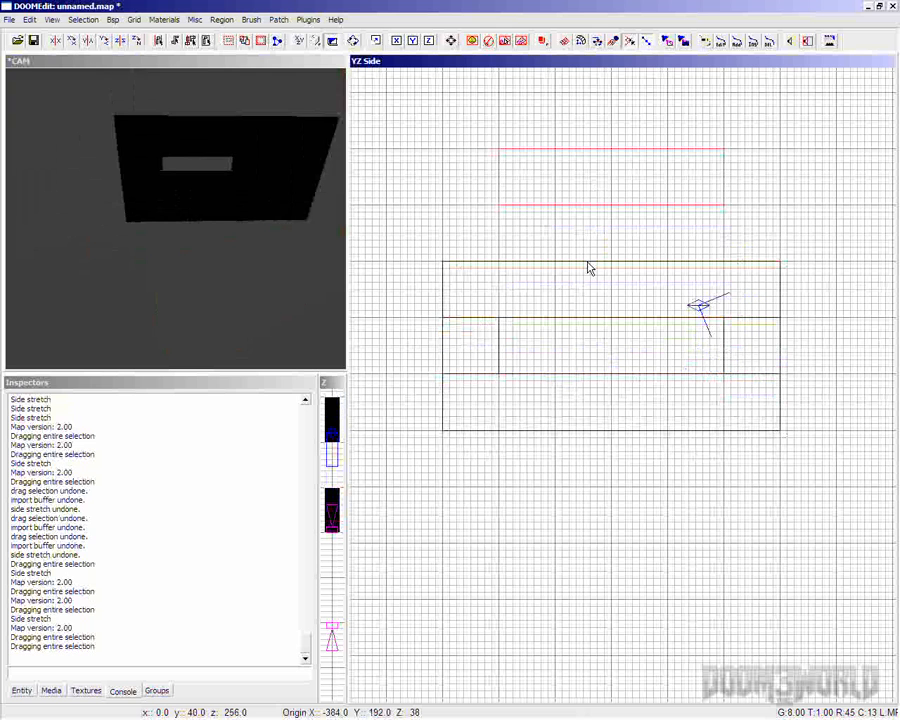
pyautogui.press('Up')
pyautogui.press('Up')
pyautogui.press('c')
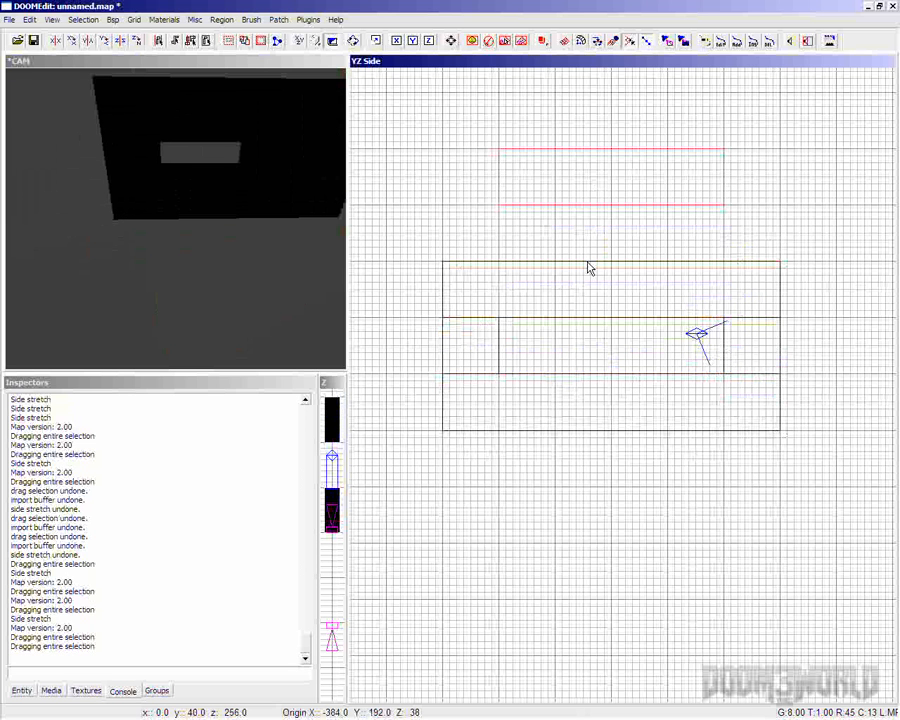
pyautogui.click(588, 263)
pyautogui.click(470, 387)
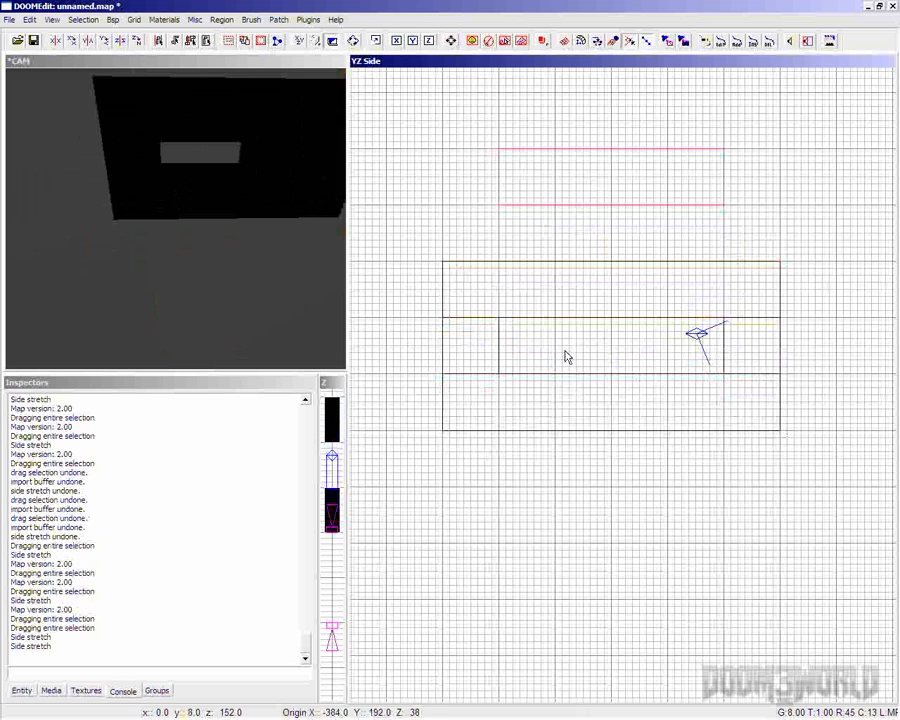
# - Undo all the manual frame-building edits back to the solid large brush and the separate inner brush
pyautogui.hotkey('ctrl', 'z')
pyautogui.hotkey('ctrl', 'z')
pyautogui.hotkey('ctrl', 'z')
pyautogui.hotkey('ctrl', 'z')
pyautogui.hotkey('ctrl', 'z')
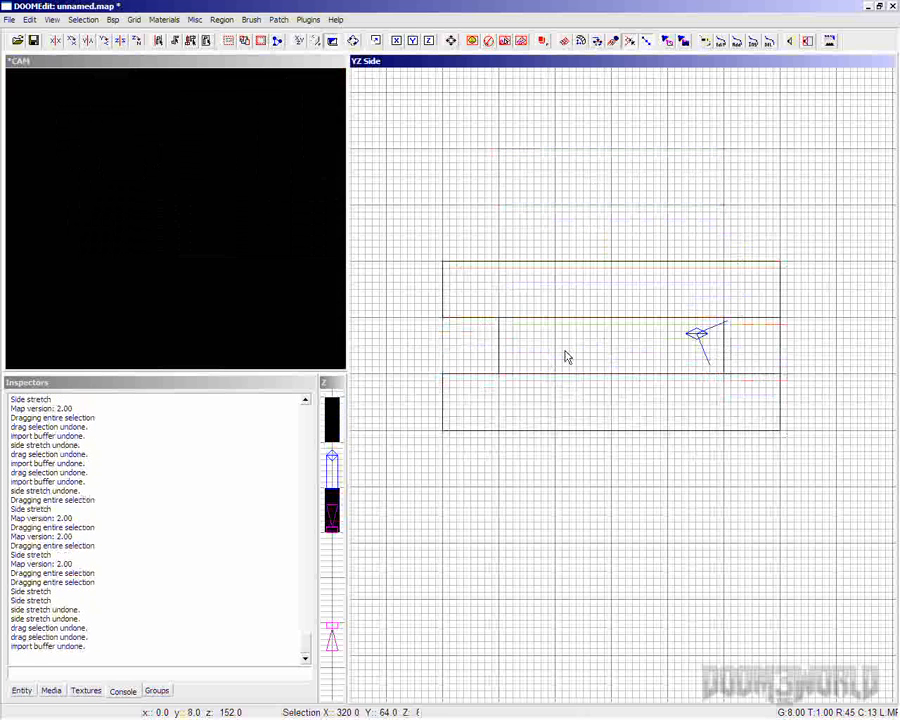
pyautogui.hotkey('ctrl', 'z')
pyautogui.hotkey('ctrl', 'z')
pyautogui.hotkey('ctrl', 'z')
pyautogui.hotkey('ctrl', 'z')
pyautogui.hotkey('ctrl', 'z')
pyautogui.hotkey('ctrl', 'z')
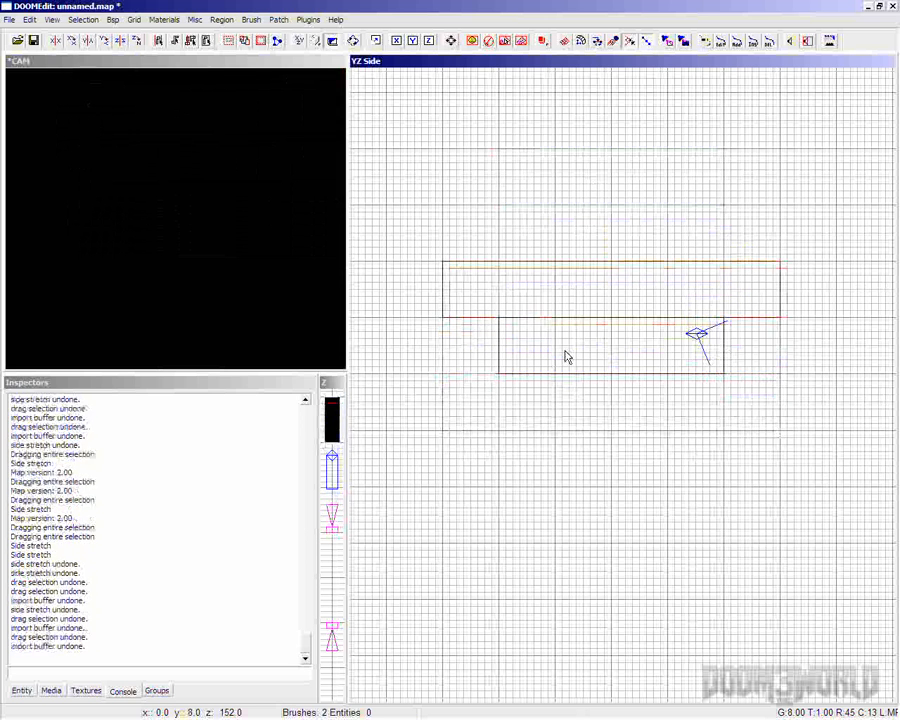
pyautogui.hotkey('ctrl', 'z')
# - Select the smaller brush and extend it in the top view through the large brush to about 64 units beyond its +X side
pyautogui.press('d')
pyautogui.press('d')
pyautogui.press('d')
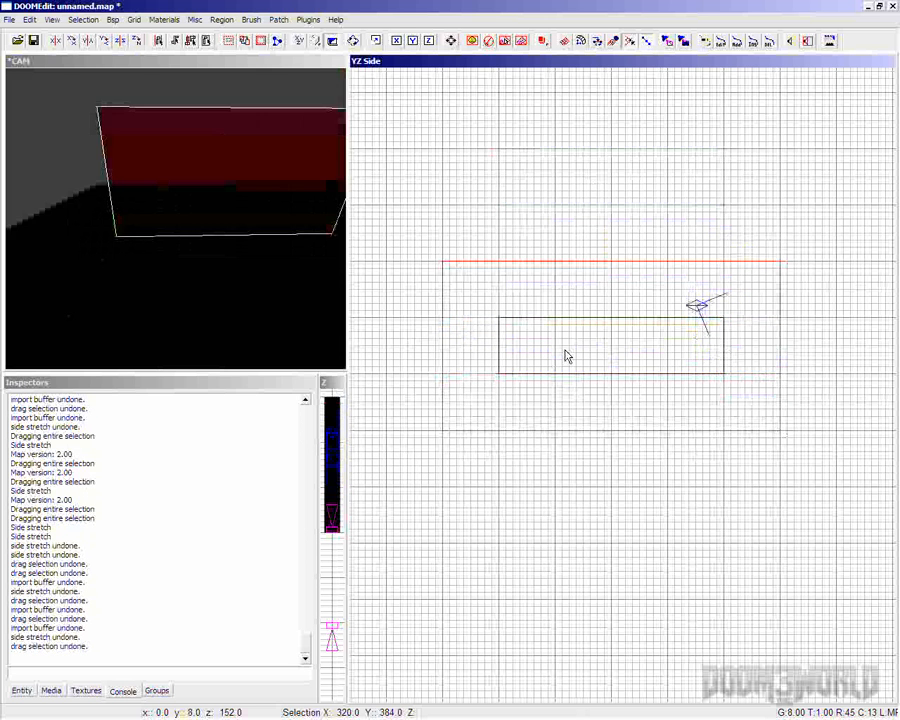
pyautogui.press('Right')
pyautogui.press('Down')
pyautogui.press('Down')
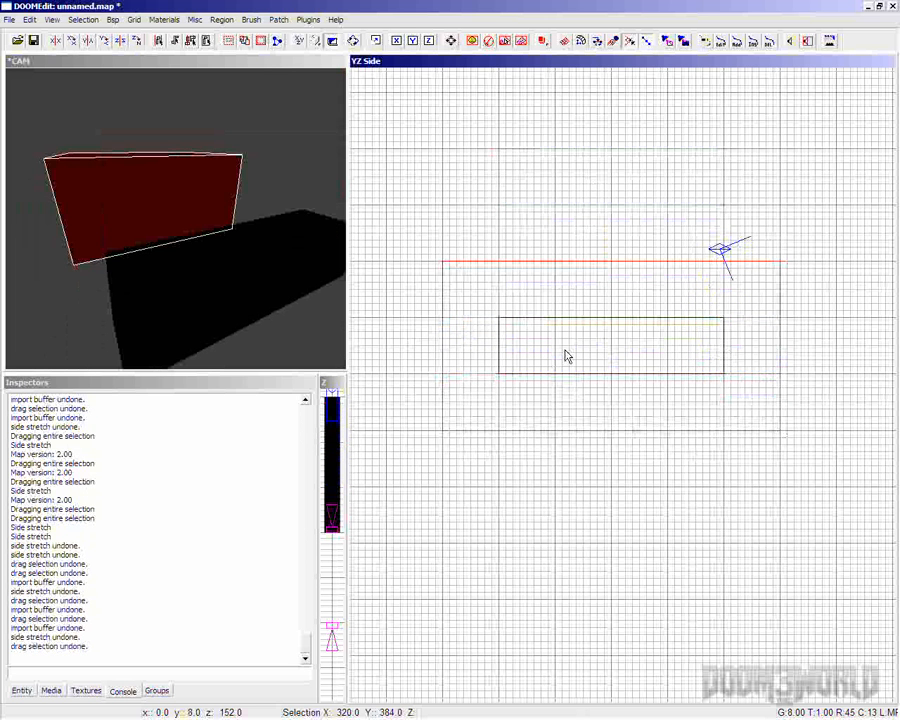
pyautogui.press('Escape')
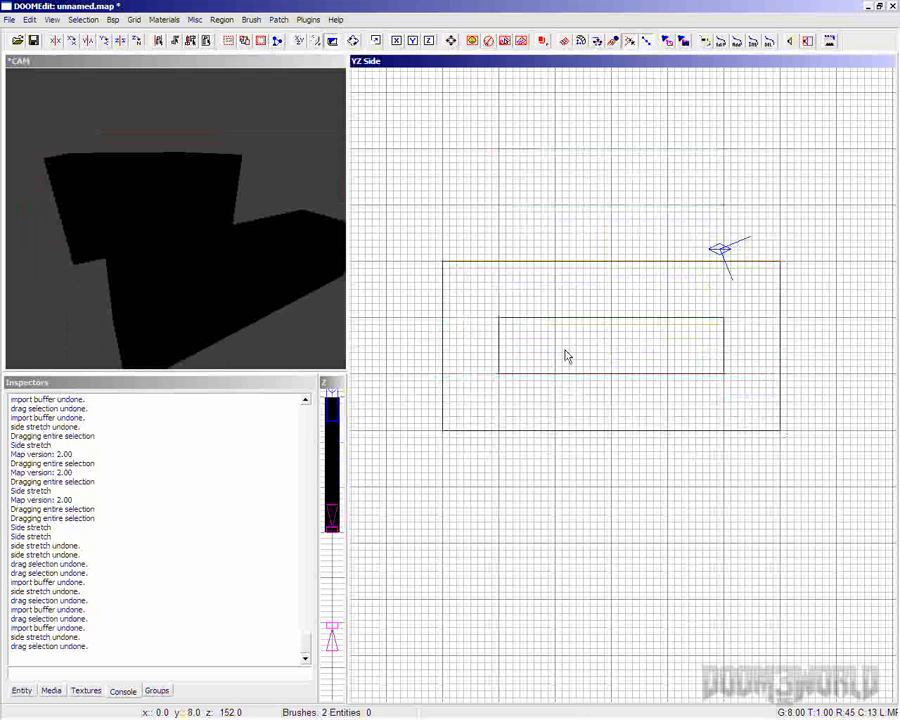
pyautogui.keyDown('shift'); pyautogui.click(271, 260); pyautogui.keyUp('shift')
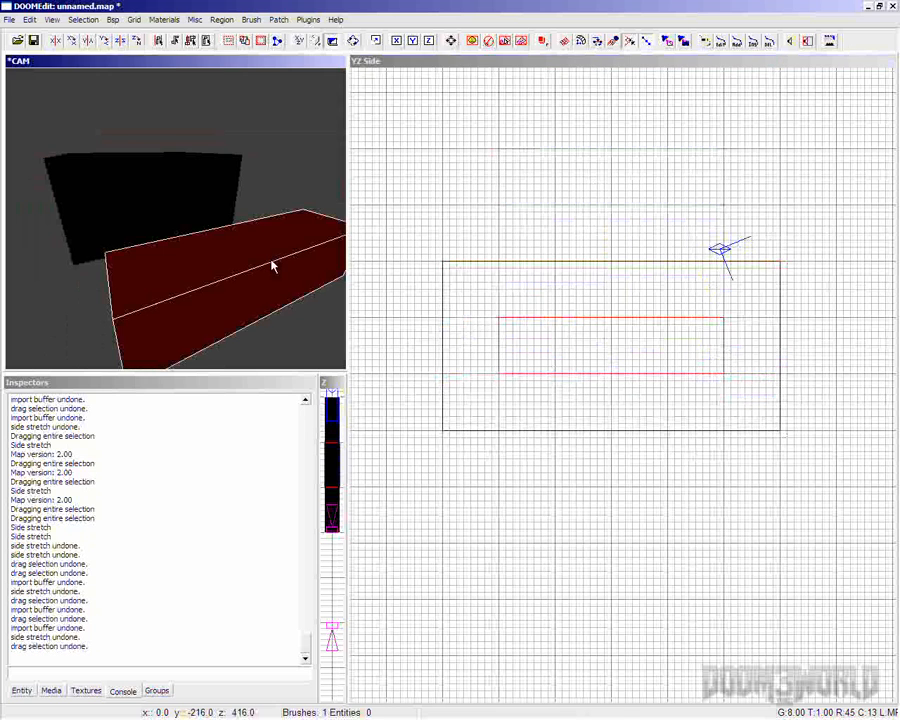
pyautogui.hotkey('ctrl', 'Tab')
pyautogui.moveTo(660, 322)
pyautogui.mouseDown(button='right')
pyautogui.moveTo(522, 318)
pyautogui.moveTo(658, 324)
pyautogui.mouseUp(button='right')
pyautogui.moveTo(532, 286); pyautogui.dragTo(731, 282)
pyautogui.moveTo(731, 282); pyautogui.dragTo(715, 279, button='right')
pyautogui.moveTo(569, 279); pyautogui.dragTo(837, 276)
pyautogui.moveTo(764, 286); pyautogui.dragTo(813, 286)
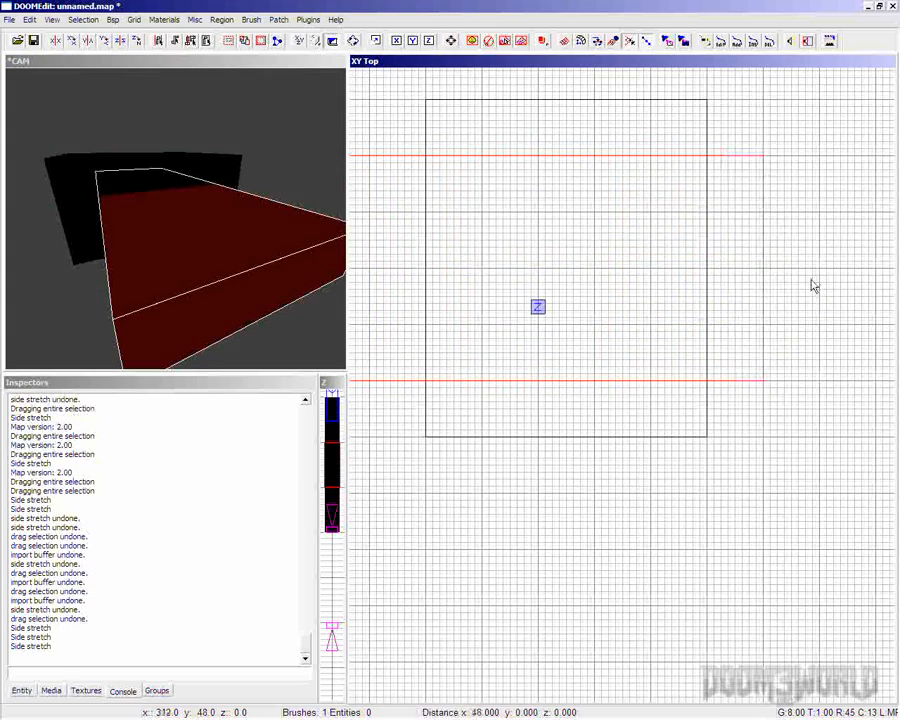
# - Pull in the smaller brush's far -X end so it projects about 64 units past the large brush
pyautogui.moveTo(640, 290); pyautogui.dragTo(631, 289, button='right')
pyautogui.moveTo(389, 254); pyautogui.dragTo(589, 255)
pyautogui.moveTo(589, 255); pyautogui.dragTo(699, 250, button='right')
# - Check in the front, side and top views how the smaller brush passes through the large brush
pyautogui.hotkey('ctrl', 'Tab')
pyautogui.moveTo(783, 338); pyautogui.dragTo(783, 338, button='right')
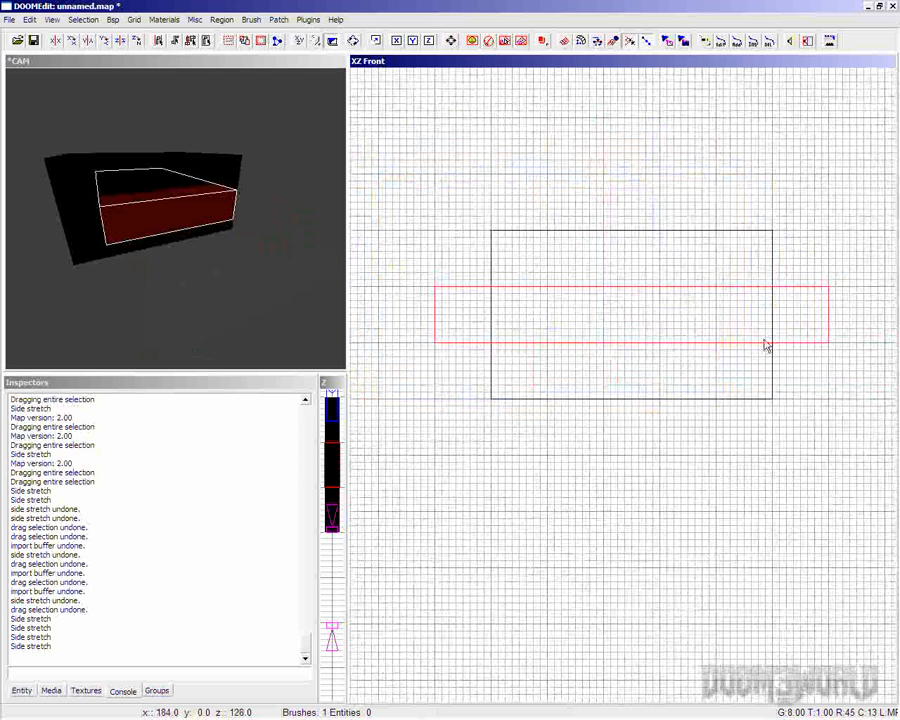
pyautogui.hotkey('ctrl', 'Tab')
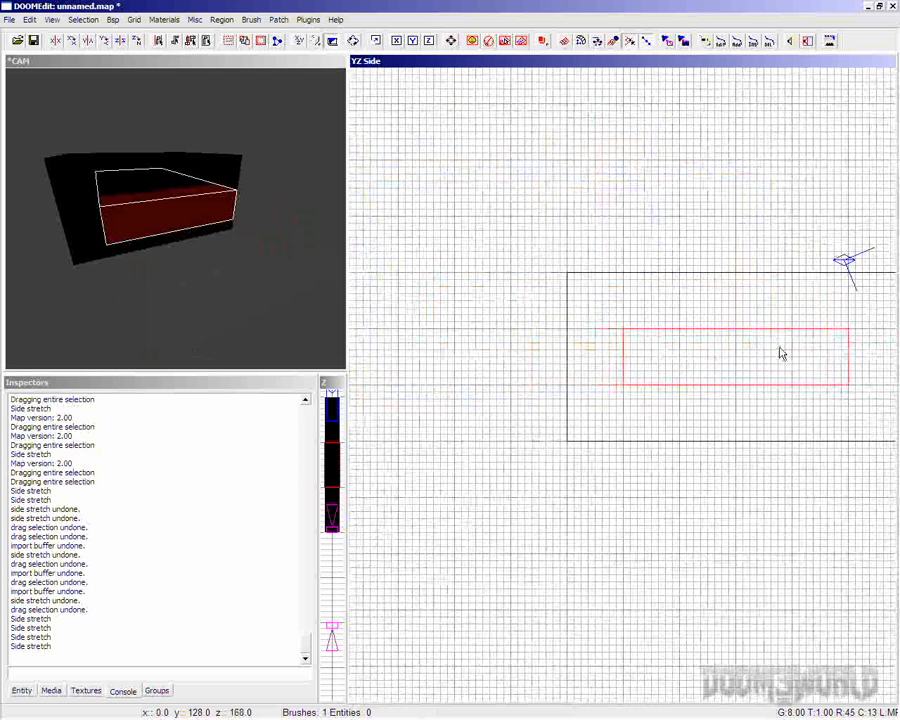
pyautogui.moveTo(781, 353)
pyautogui.mouseDown(button='right')
pyautogui.moveTo(791, 353)
pyautogui.moveTo(781, 353)
pyautogui.moveTo(769, 386)
pyautogui.mouseUp(button='right')
pyautogui.hotkey('ctrl', 'Tab')
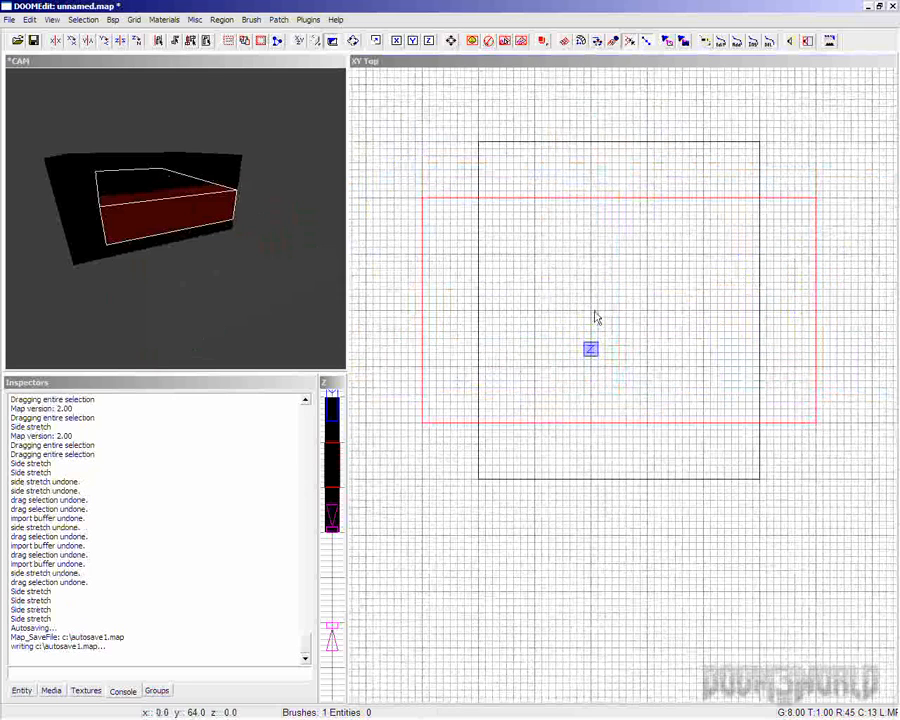
pyautogui.hotkey('ctrl', 'Tab')
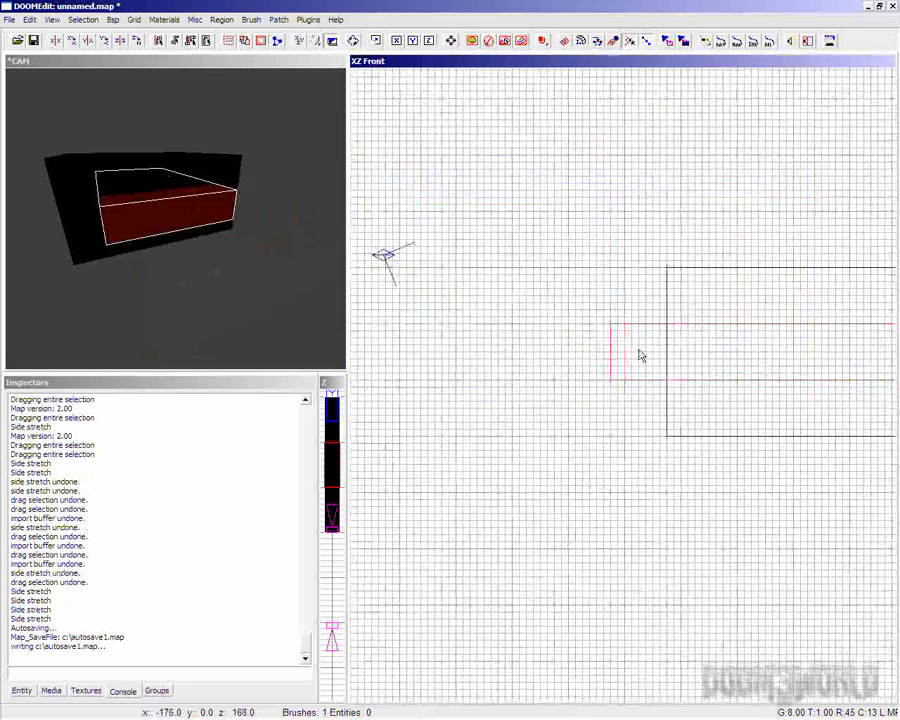
pyautogui.hotkey('ctrl', 'Tab')
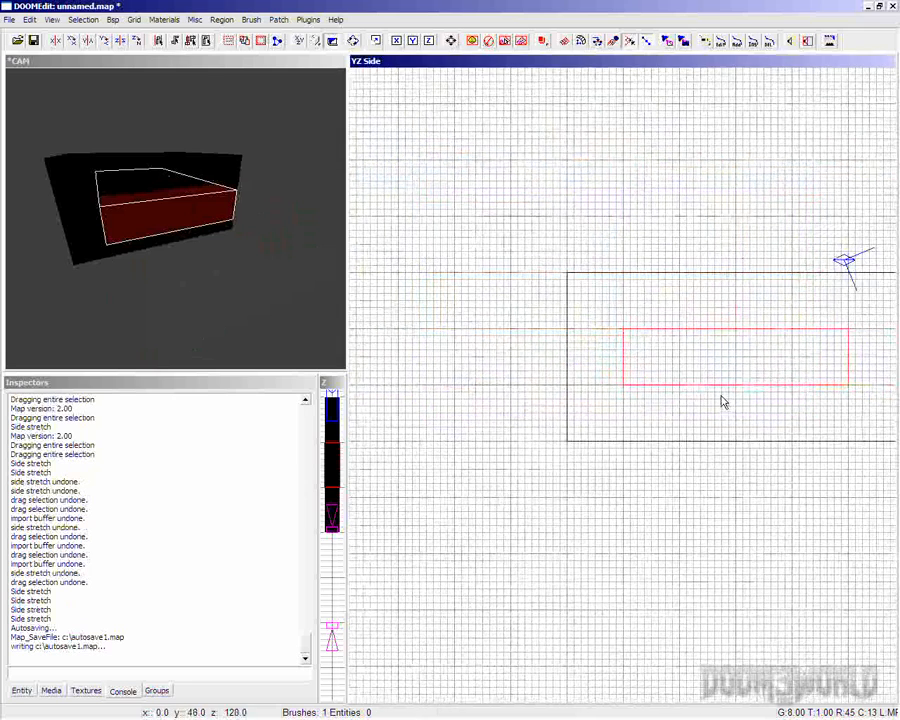
pyautogui.hotkey('ctrl', 'Tab')
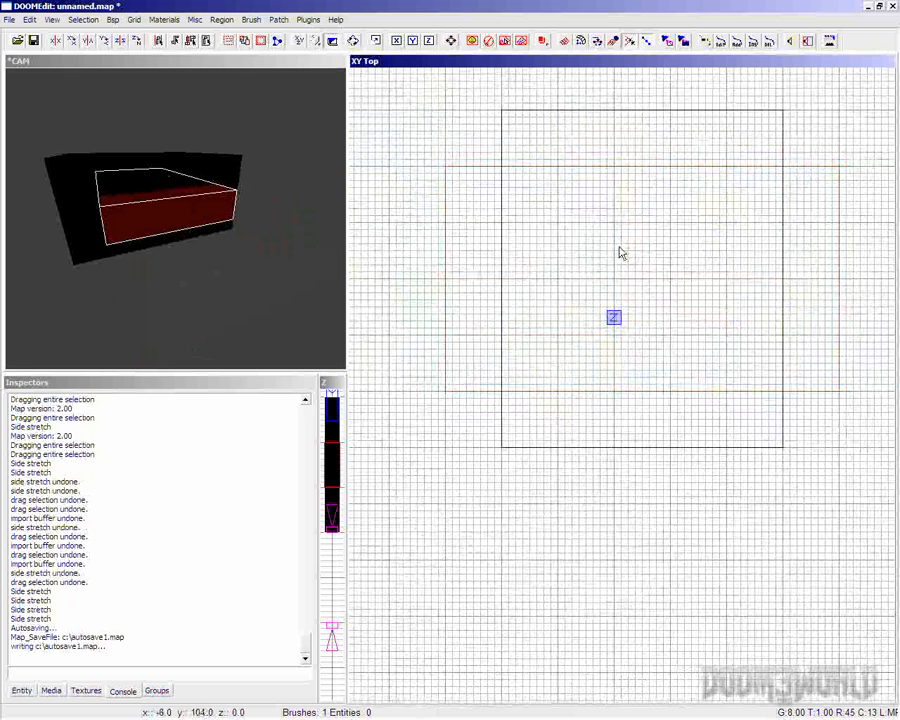
# - Cut the selected brush's shape out of the large brush with CSG Subtract and display the side view
pyautogui.click(229, 42)
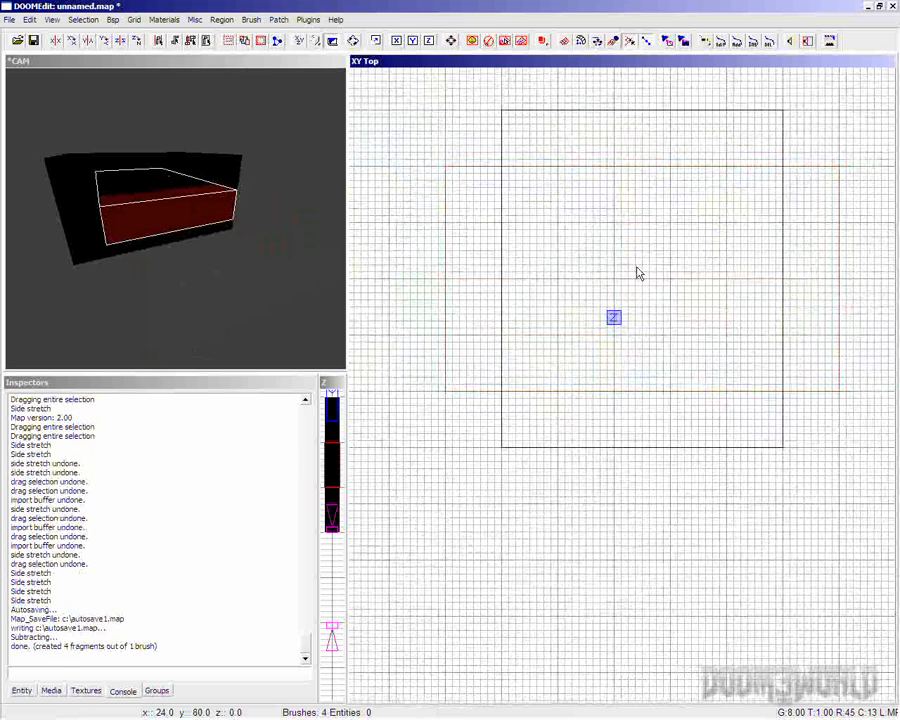
pyautogui.hotkey('ctrl', 'Tab')
pyautogui.hotkey('ctrl', 'Tab')
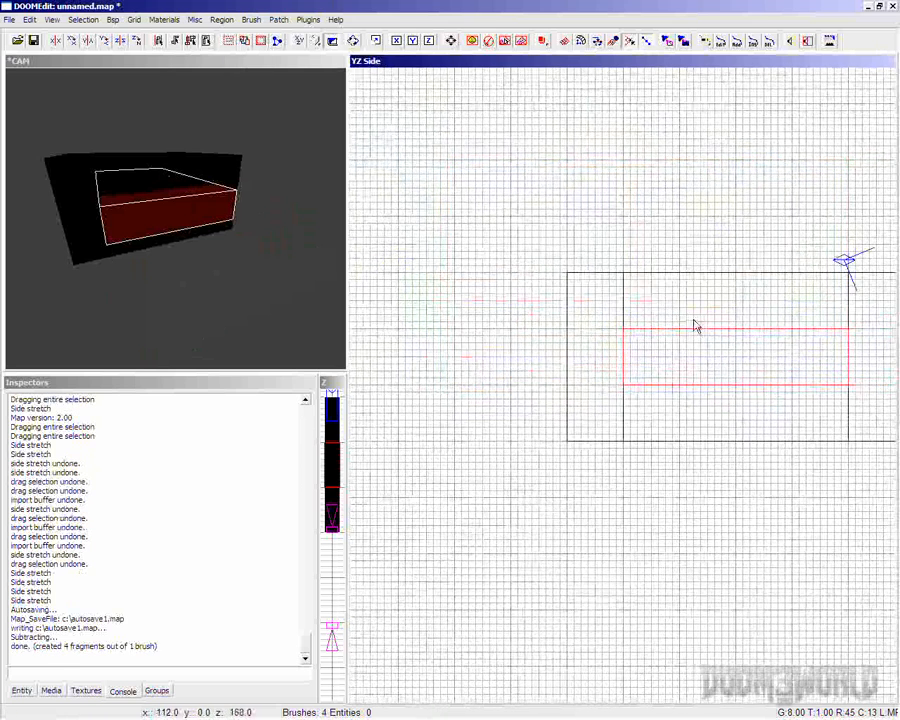
# - Move the cutting brush 192 units up, clear of the hollowed brush, and lower the camera to face the opening
pyautogui.moveTo(742, 345); pyautogui.dragTo(703, 343, button='right')
pyautogui.moveTo(655, 341); pyautogui.dragTo(657, 174)
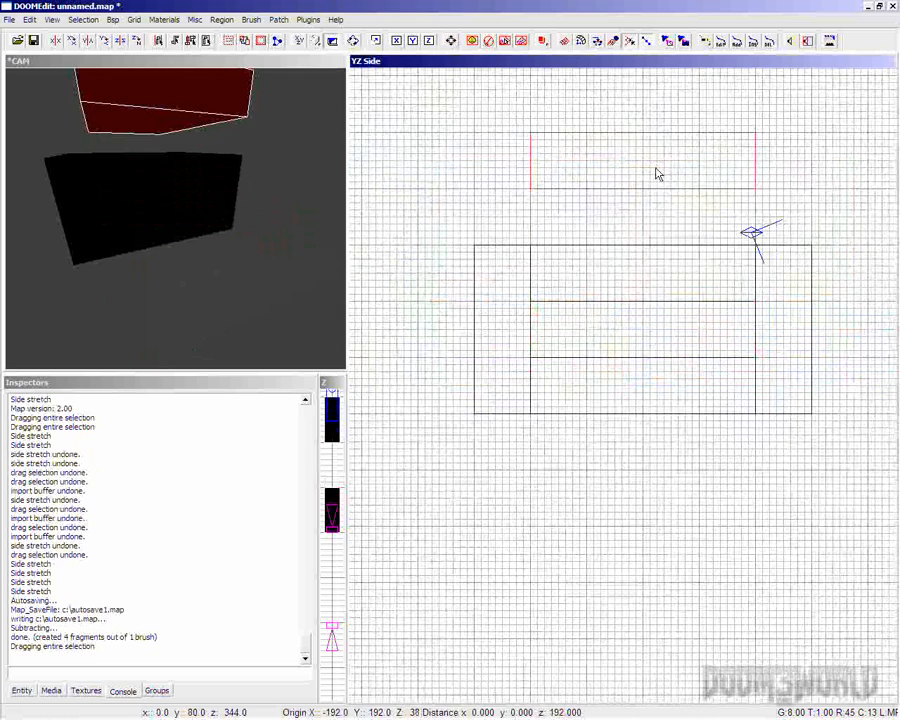
pyautogui.press('c')
pyautogui.press('c')
pyautogui.press('c')
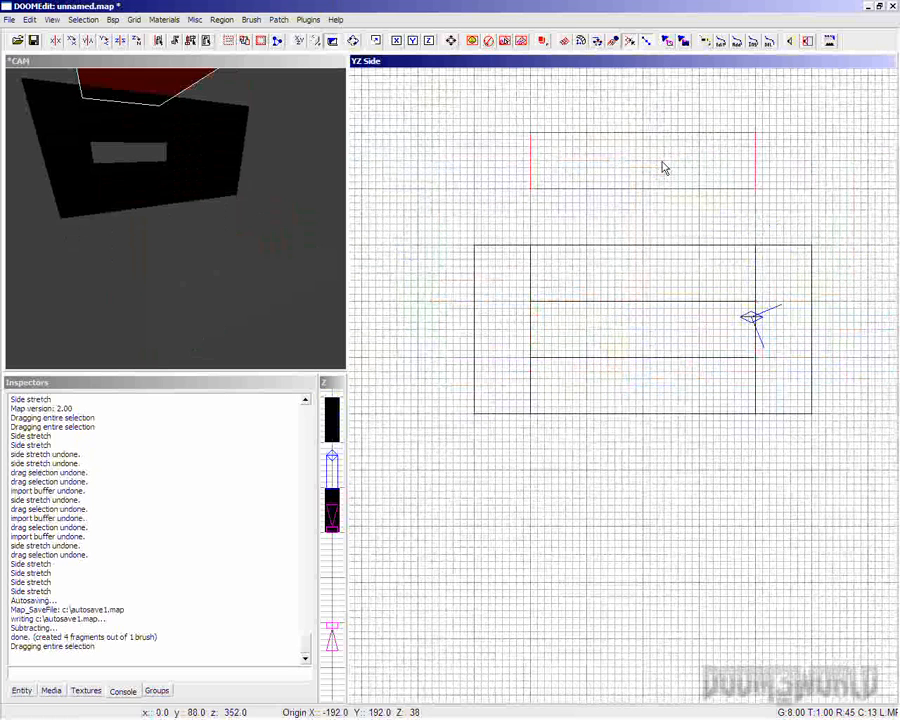
# - Select the four fragments around the opening one by one to examine how the brush was split, and clear the selection
pyautogui.press('Escape')
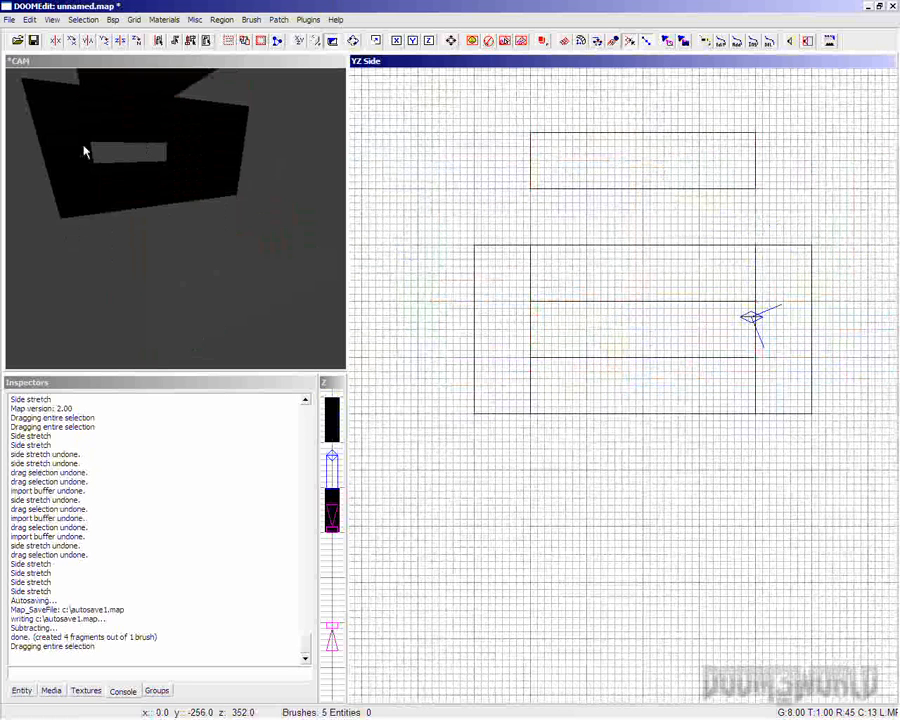
pyautogui.keyDown('shift'); pyautogui.click(75, 143); pyautogui.keyUp('shift')
pyautogui.keyDown('shift'); pyautogui.click(180, 127); pyautogui.keyUp('shift')
pyautogui.keyDown('shift'); pyautogui.click(237, 130); pyautogui.keyUp('shift')
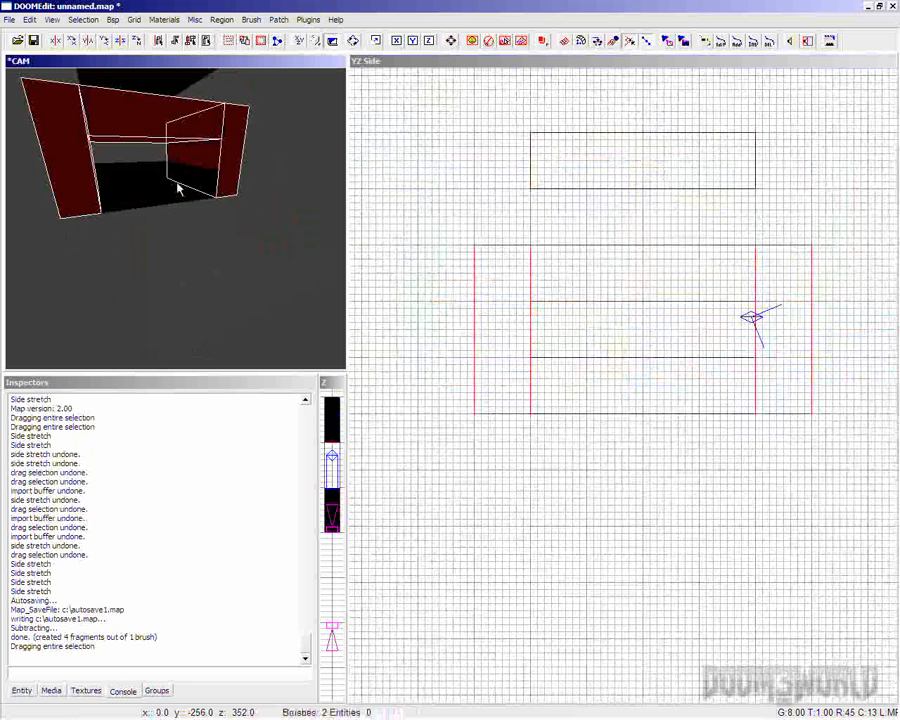
pyautogui.keyDown('shift'); pyautogui.click(170, 188); pyautogui.keyUp('shift')
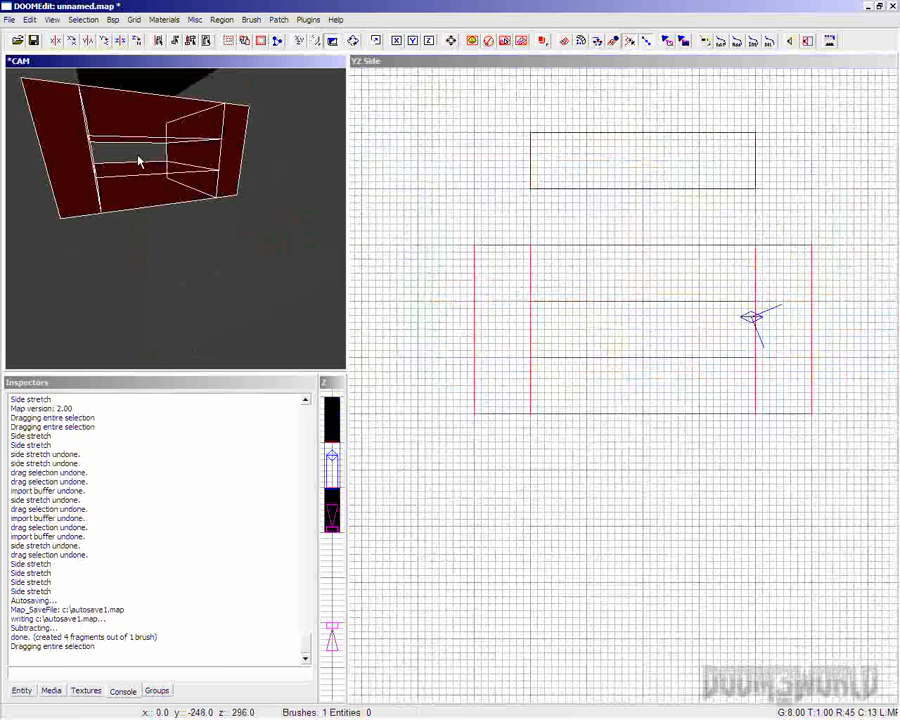
pyautogui.press('Escape')
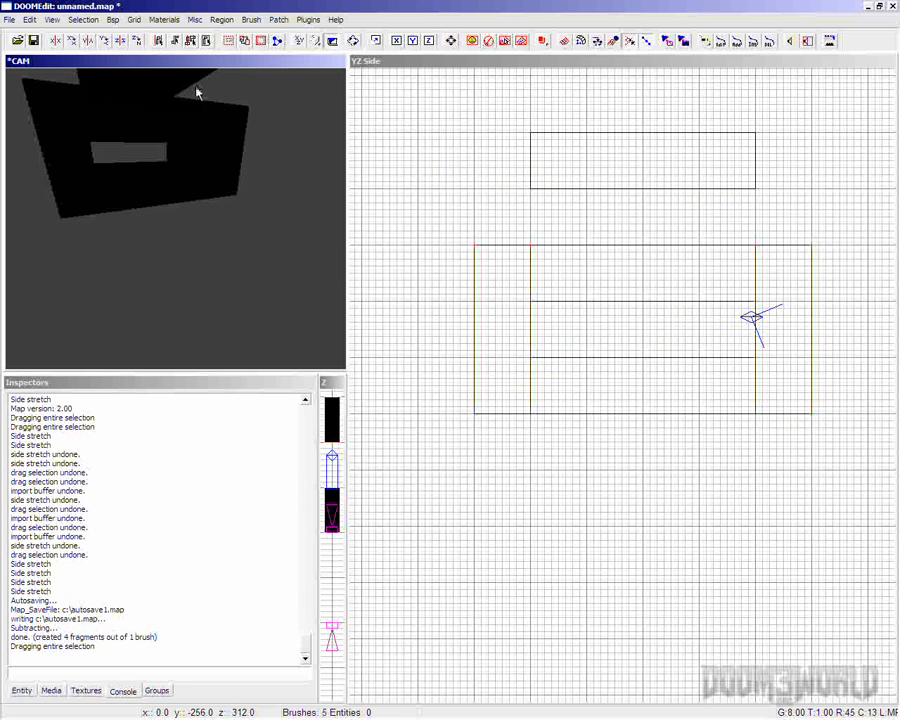
# - Delete the two full-height fragments at the near and far ends of the opening
pyautogui.keyDown('shift'); pyautogui.click(174, 81); pyautogui.keyUp('shift')
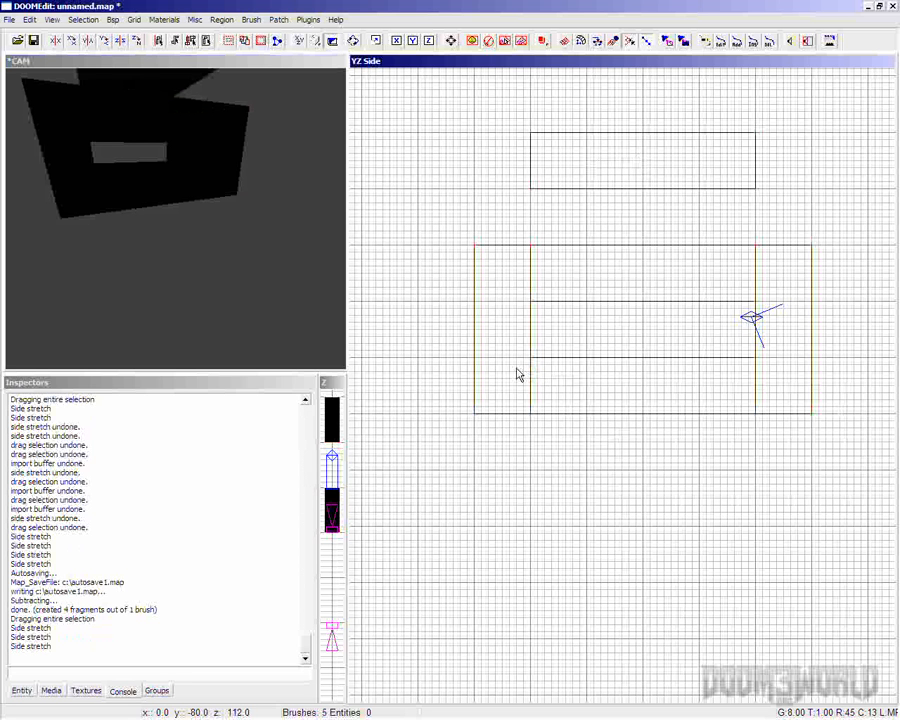
pyautogui.keyDown('shift'); pyautogui.click(73, 152); pyautogui.keyUp('shift')
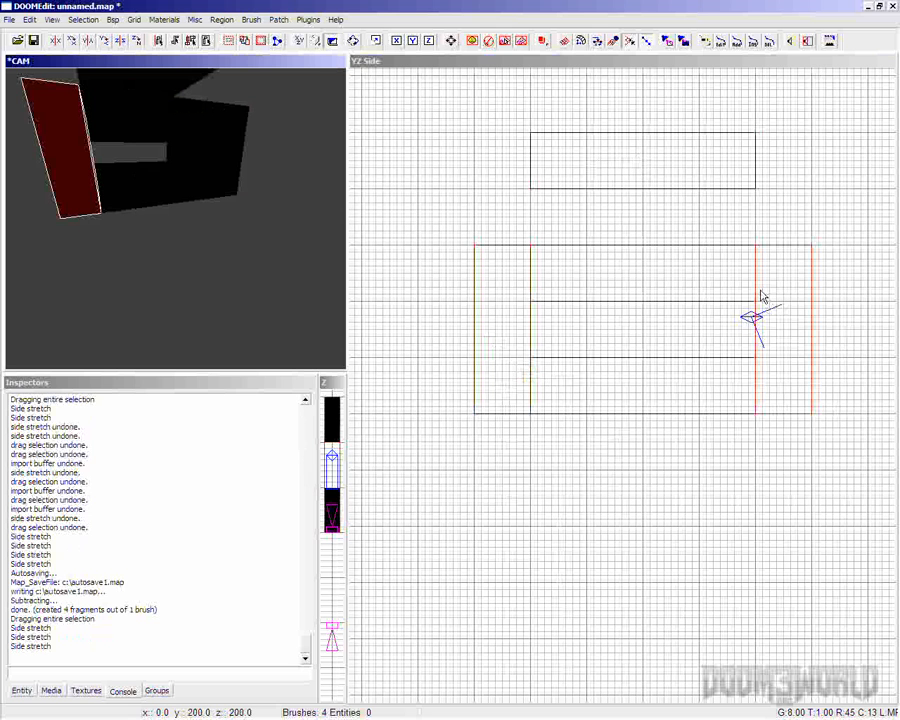
pyautogui.press('BackSpace')
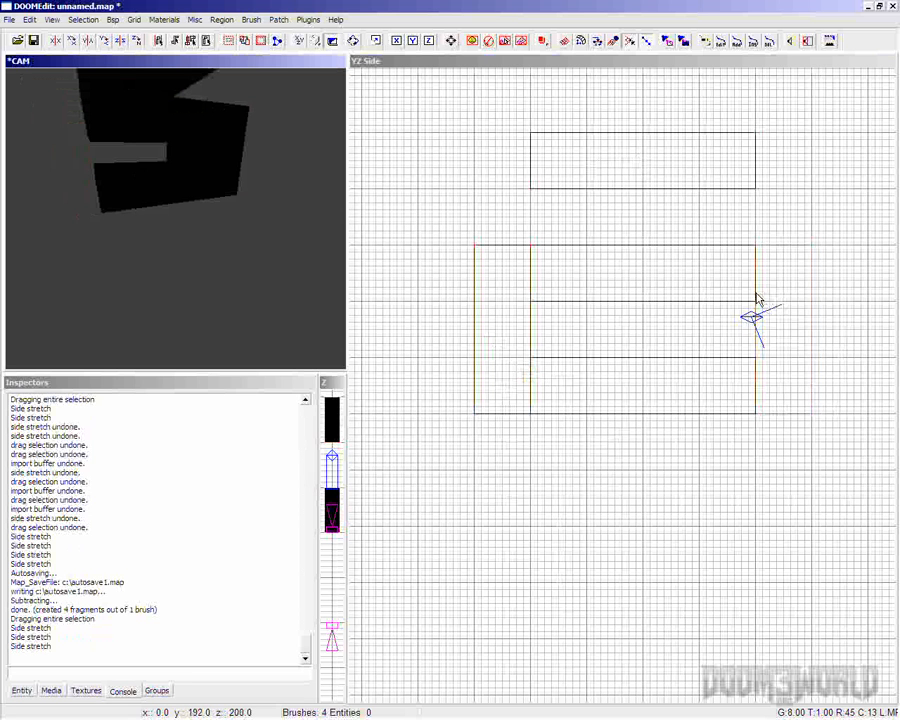
pyautogui.keyDown('shift'); pyautogui.click(243, 152); pyautogui.keyUp('shift')
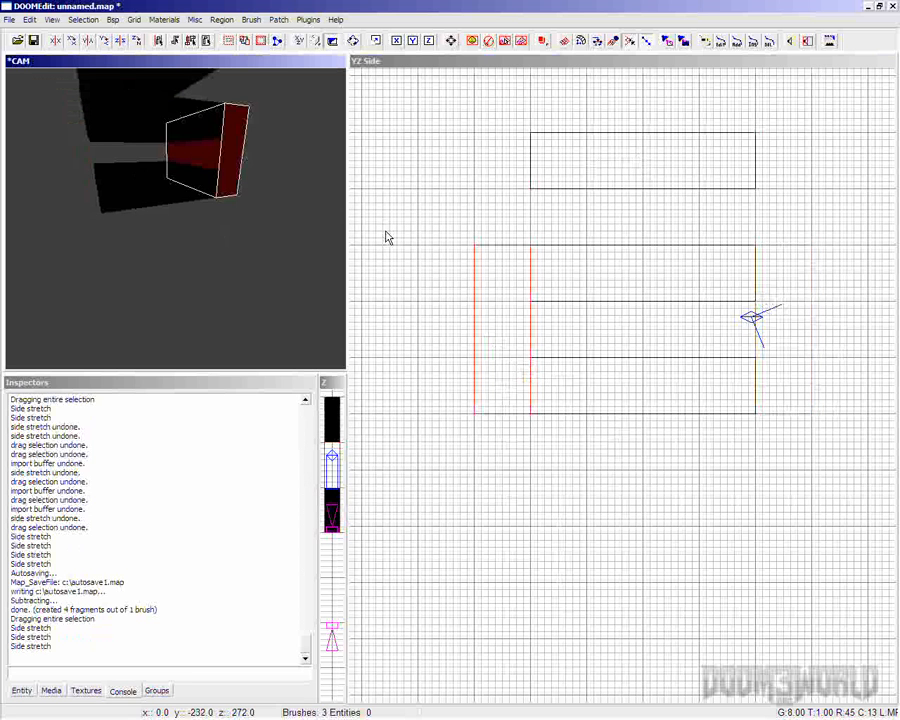
pyautogui.press('BackSpace')
# - Move the cutting brush 192 units down in the side view, into the gap between the upper and lower fragments
pyautogui.keyDown('shift'); pyautogui.click(167, 130); pyautogui.keyUp('shift')
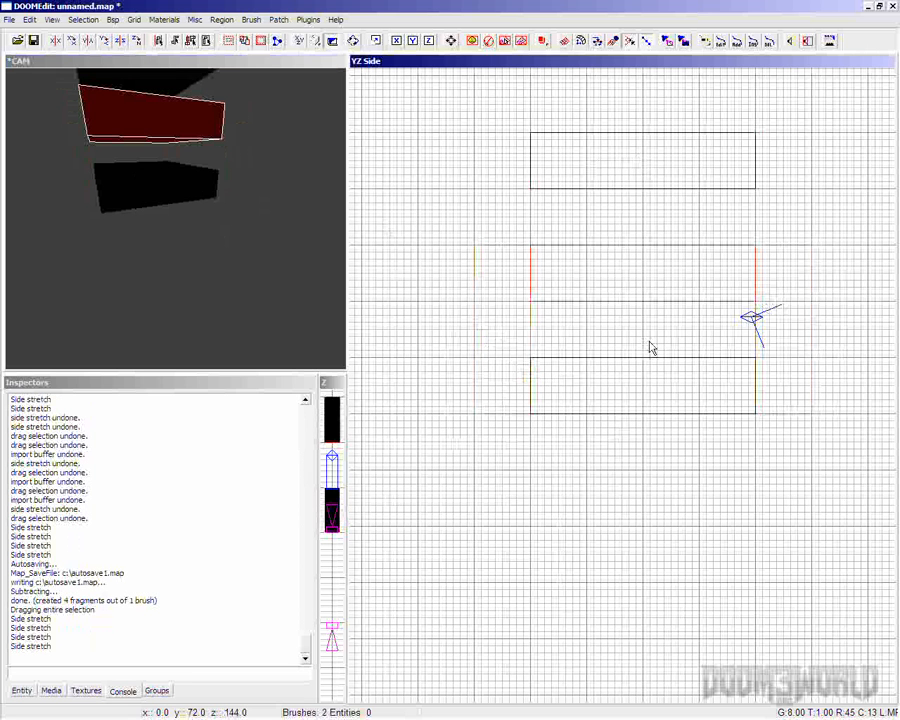
pyautogui.press('Escape')
pyautogui.keyDown('shift'); pyautogui.click(176, 89); pyautogui.keyUp('shift')
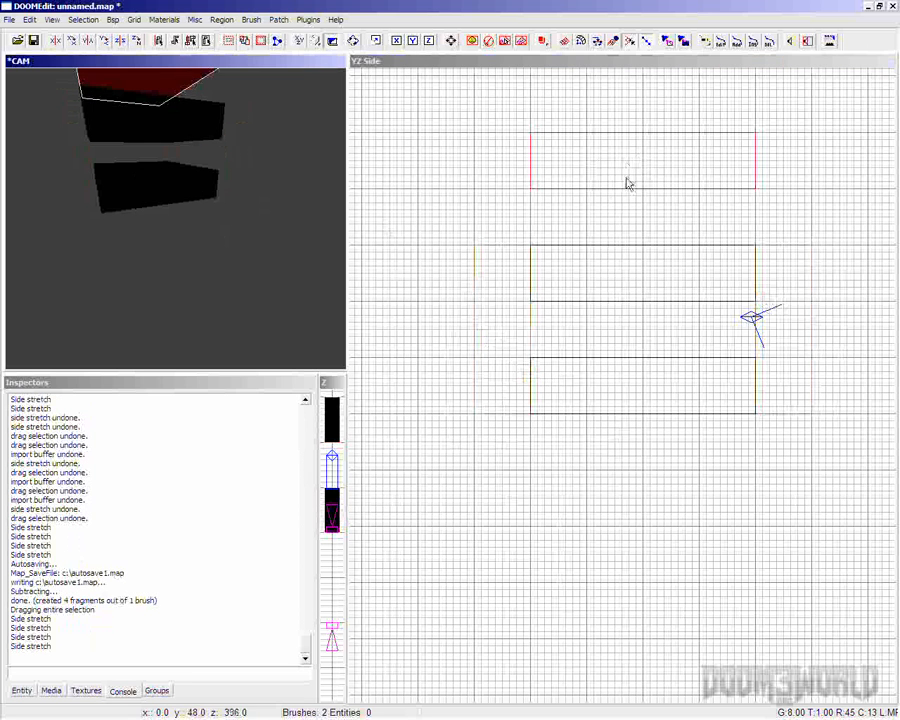
pyautogui.moveTo(626, 182)
pyautogui.mouseDown()
pyautogui.moveTo(620, 204)
pyautogui.moveTo(638, 342)
pyautogui.moveTo(628, 341)
pyautogui.mouseUp()
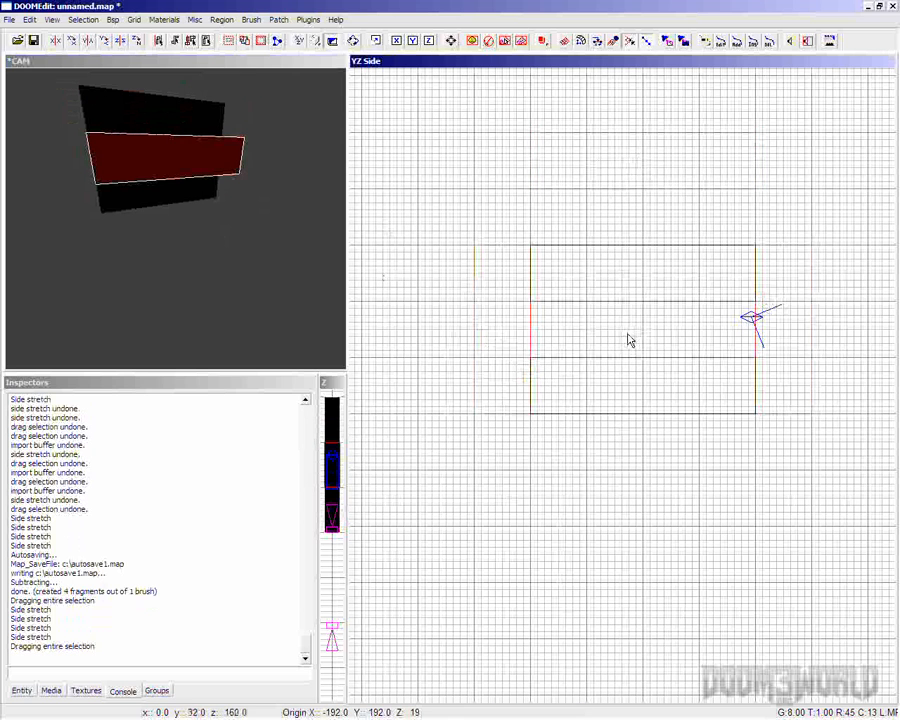
# - Shorten the middle brush by 64 units at each end in the top view, check its alignment in the other views, and deselect it
pyautogui.hotkey('ctrl', 'Tab')
pyautogui.moveTo(629, 400); pyautogui.dragTo(413, 421, button='right')
pyautogui.moveTo(855, 345); pyautogui.dragTo(801, 322)
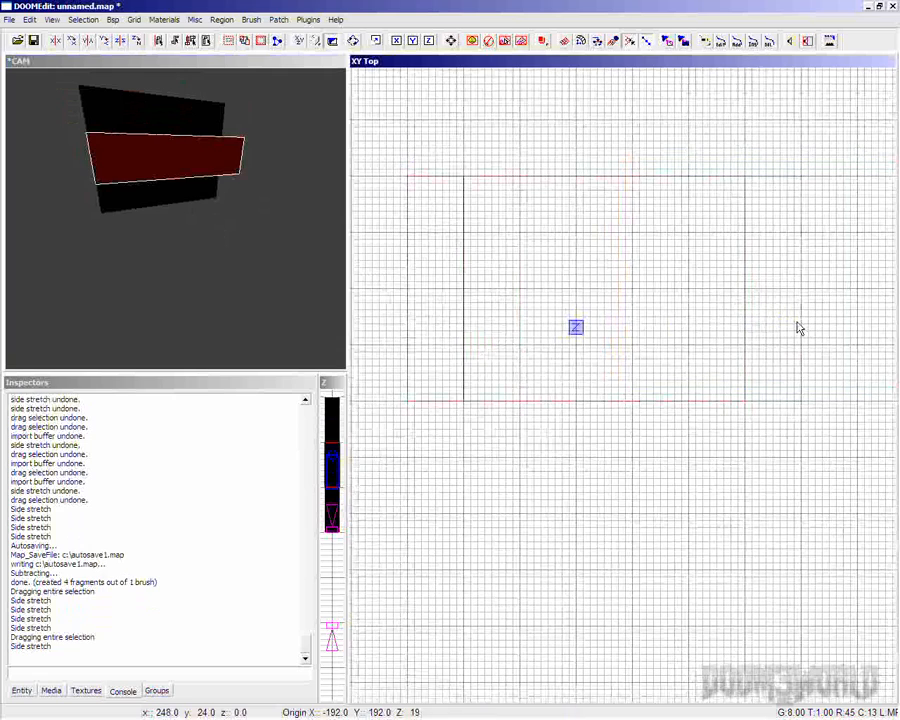
pyautogui.moveTo(635, 326); pyautogui.dragTo(736, 323, button='right')
pyautogui.moveTo(454, 318); pyautogui.dragTo(511, 321)
pyautogui.hotkey('ctrl', 'Tab')
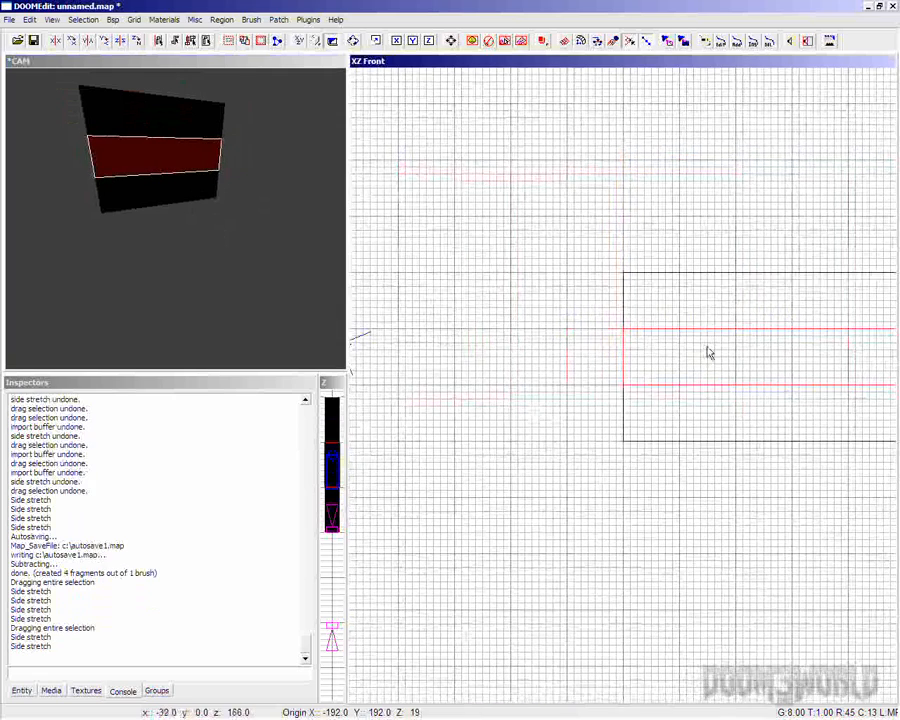
pyautogui.moveTo(736, 351); pyautogui.dragTo(547, 305, button='right')
pyautogui.hotkey('ctrl', 'Tab')
pyautogui.moveTo(783, 370); pyautogui.dragTo(670, 353, button='right')
pyautogui.press('Escape')
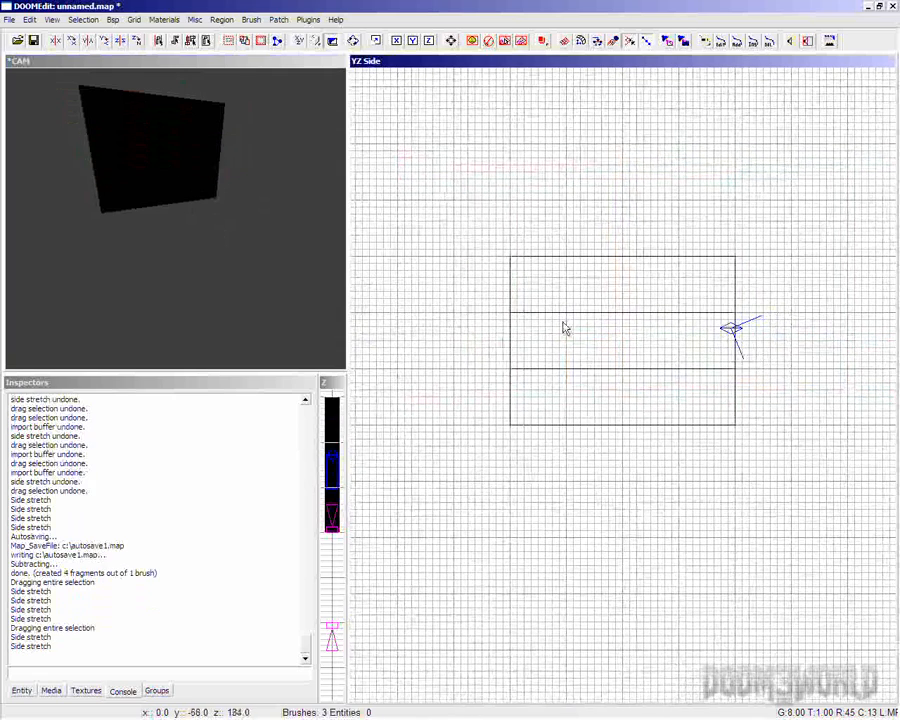
# - Merge the upper and middle brushes with CSG Merge and move the result around in the front view as a test
pyautogui.keyDown('shift'); pyautogui.click(161, 124); pyautogui.keyUp('shift')
pyautogui.keyDown('shift'); pyautogui.click(152, 160); pyautogui.keyUp('shift')
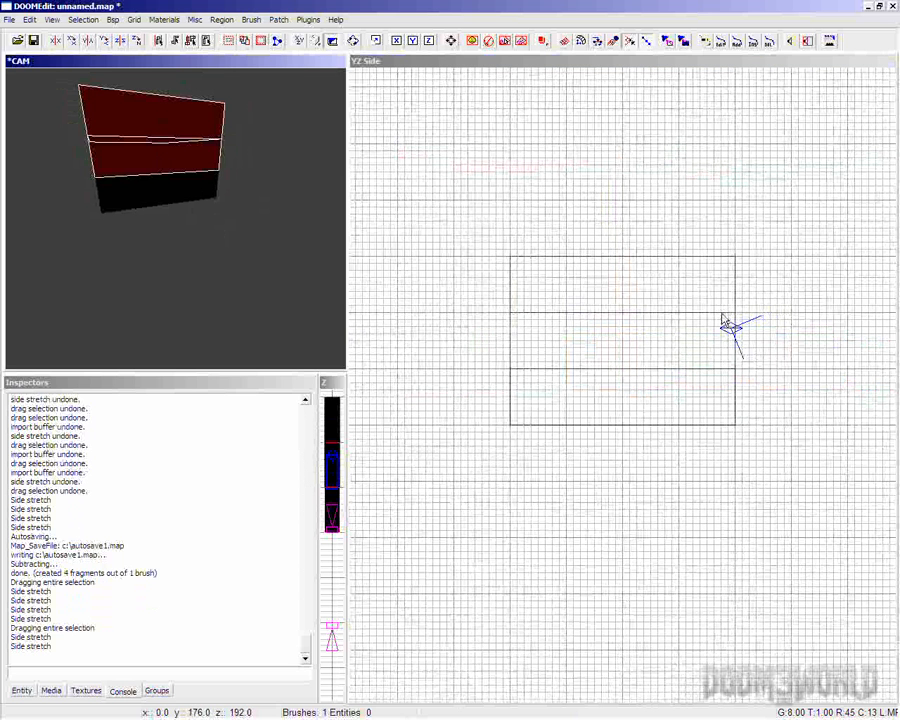
pyautogui.hotkey('ctrl', 'Tab')
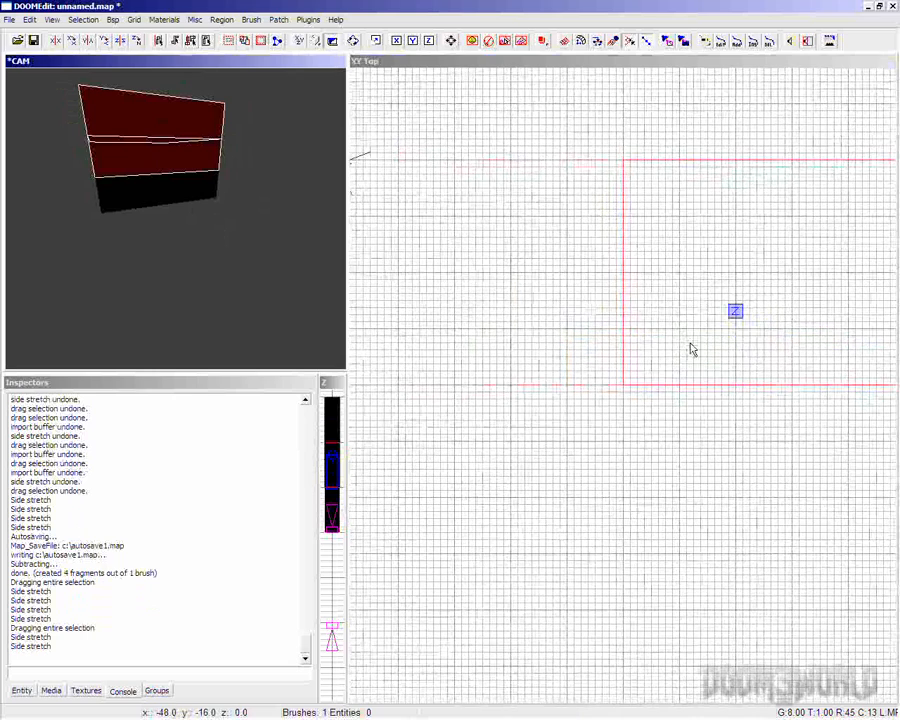
pyautogui.hotkey('ctrl', 'Tab')
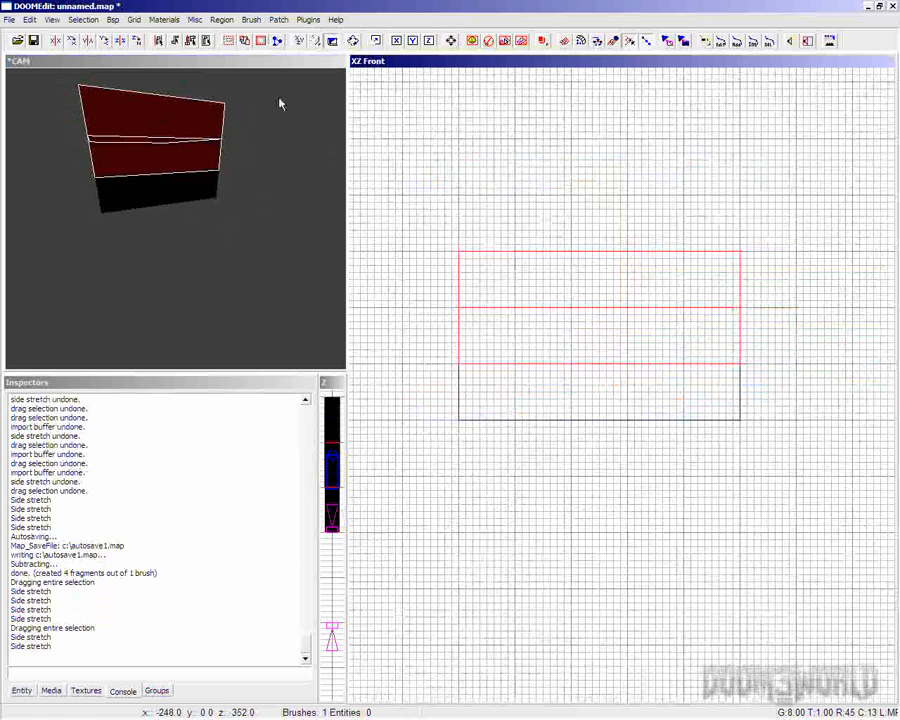
pyautogui.click(245, 41)
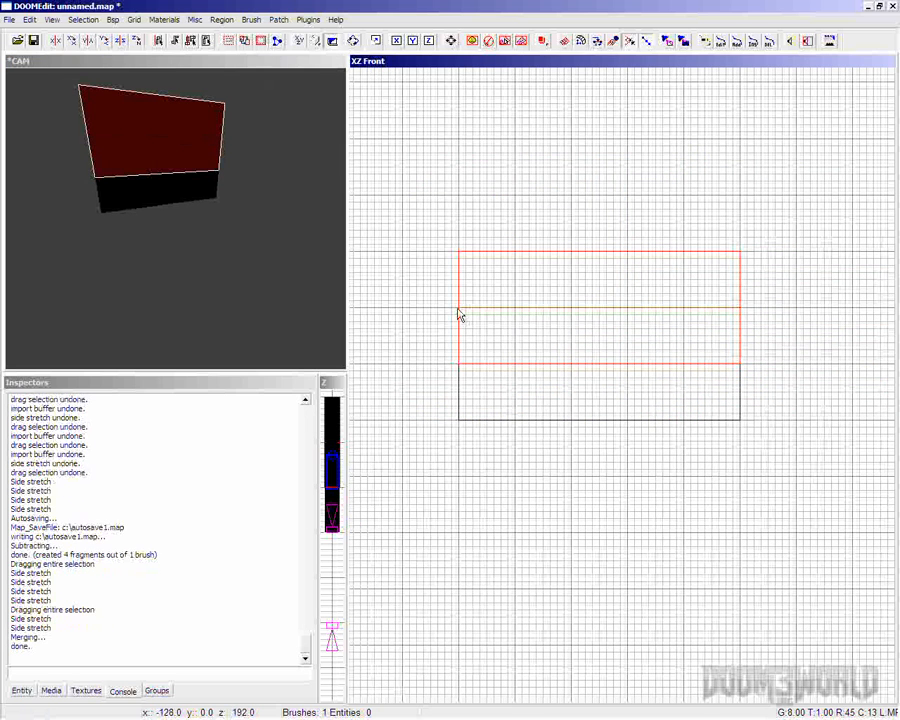
pyautogui.moveTo(611, 311)
pyautogui.mouseDown()
pyautogui.moveTo(573, 197)
pyautogui.moveTo(639, 259)
pyautogui.moveTo(663, 249)
pyautogui.moveTo(532, 340)
pyautogui.moveTo(601, 289)
pyautogui.moveTo(599, 311)
pyautogui.mouseUp()
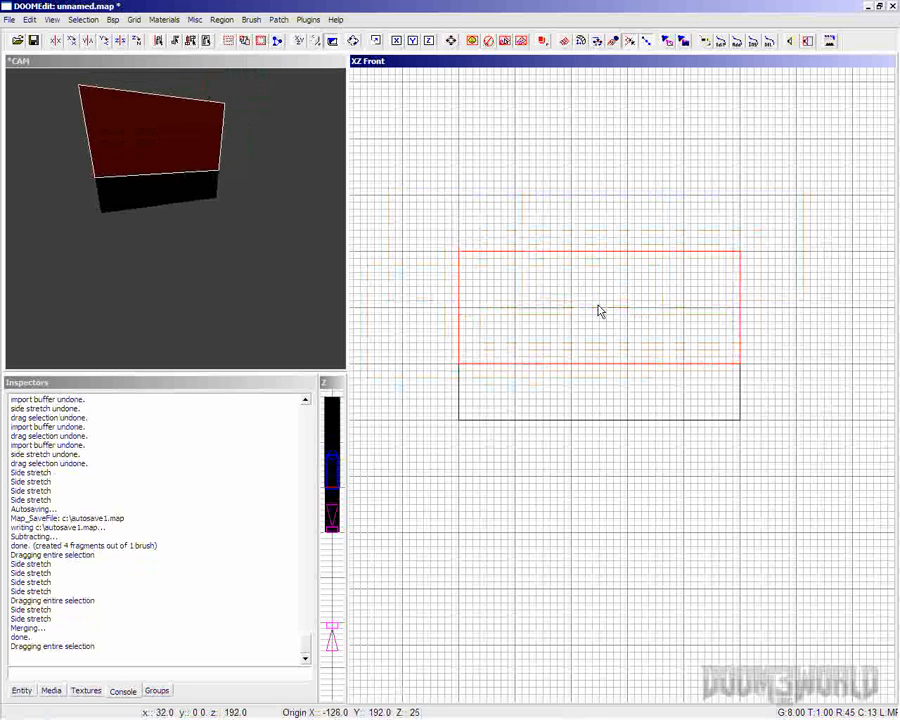
# - Merge the lower brush with the combined upper brush using CSG Merge and test-move the resulting block
pyautogui.keyDown('shift'); pyautogui.click(148, 195); pyautogui.keyUp('shift')
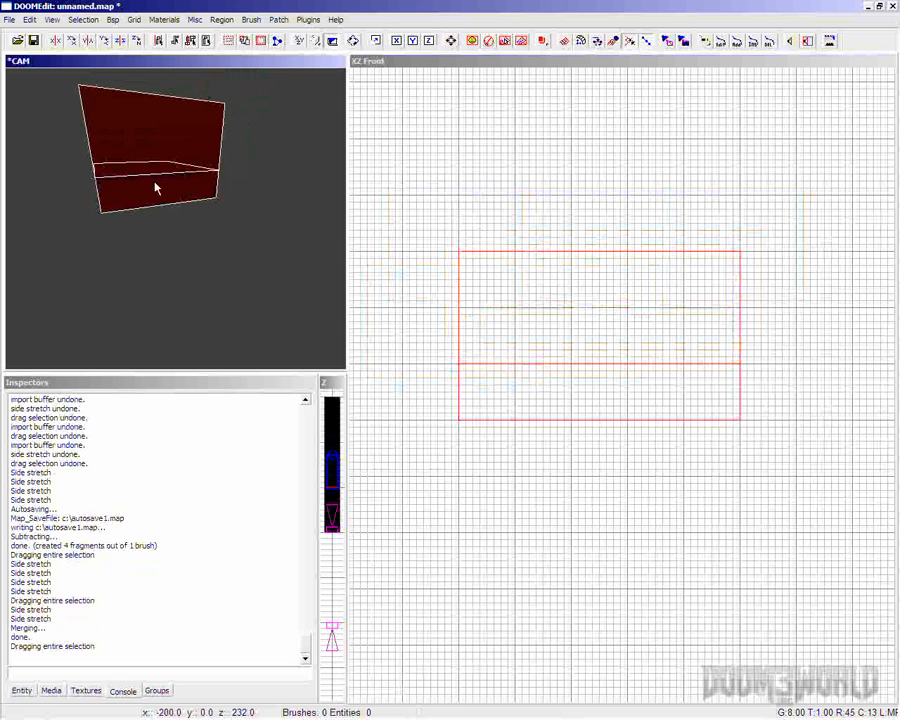
pyautogui.click(250, 39)
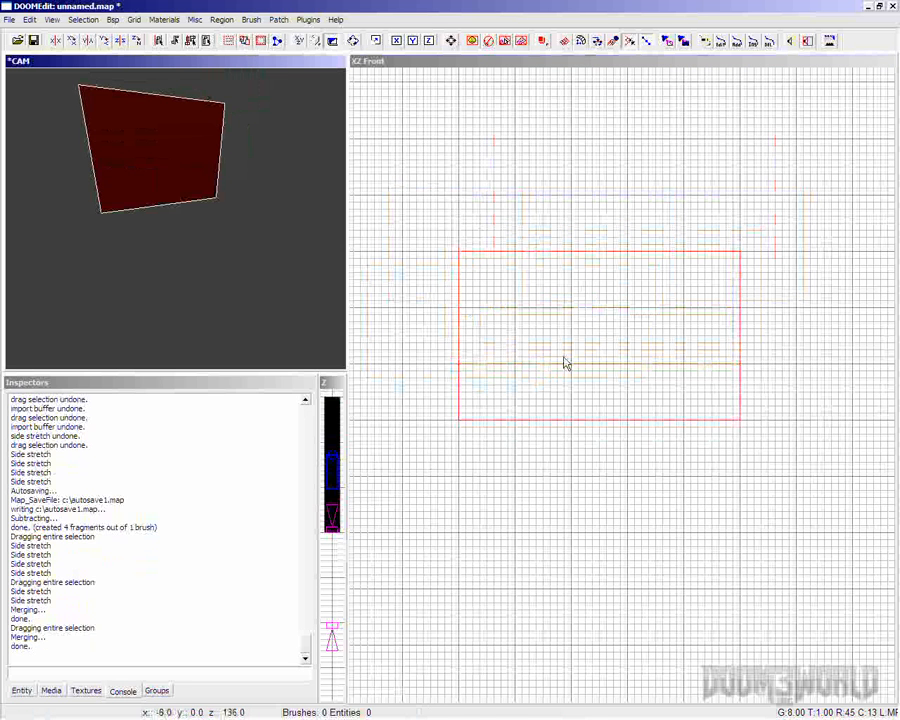
pyautogui.moveTo(565, 363)
pyautogui.mouseDown()
pyautogui.moveTo(504, 230)
pyautogui.moveTo(573, 360)
pyautogui.mouseUp()
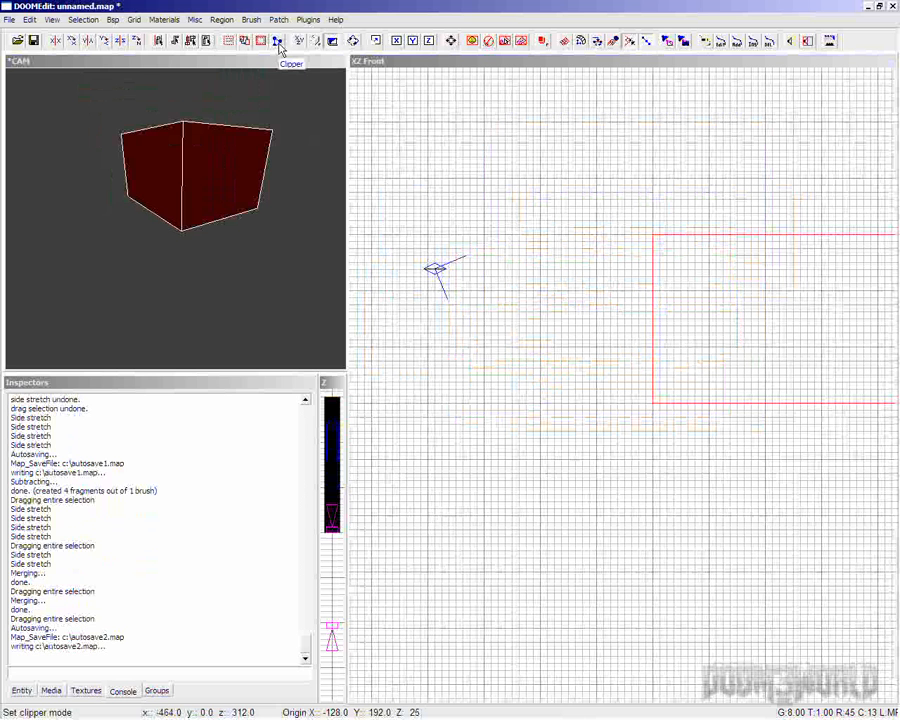
# - Turn on the Clipper and set a clip line from the block's lower-left corner to x 0, z 256 on its top edge
pyautogui.click(83, 20)
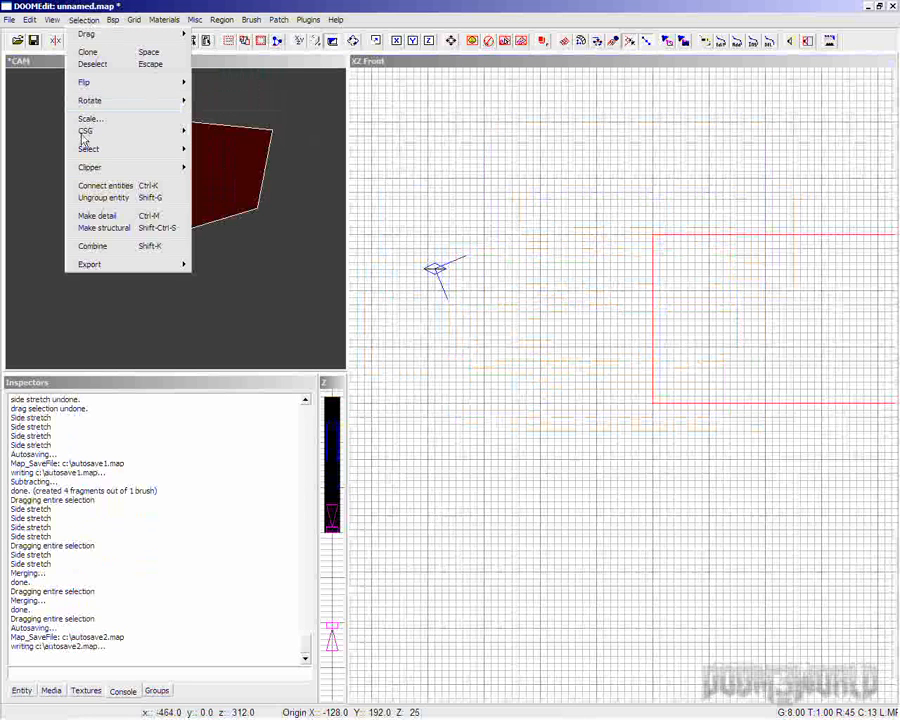
pyautogui.moveTo(90, 172)
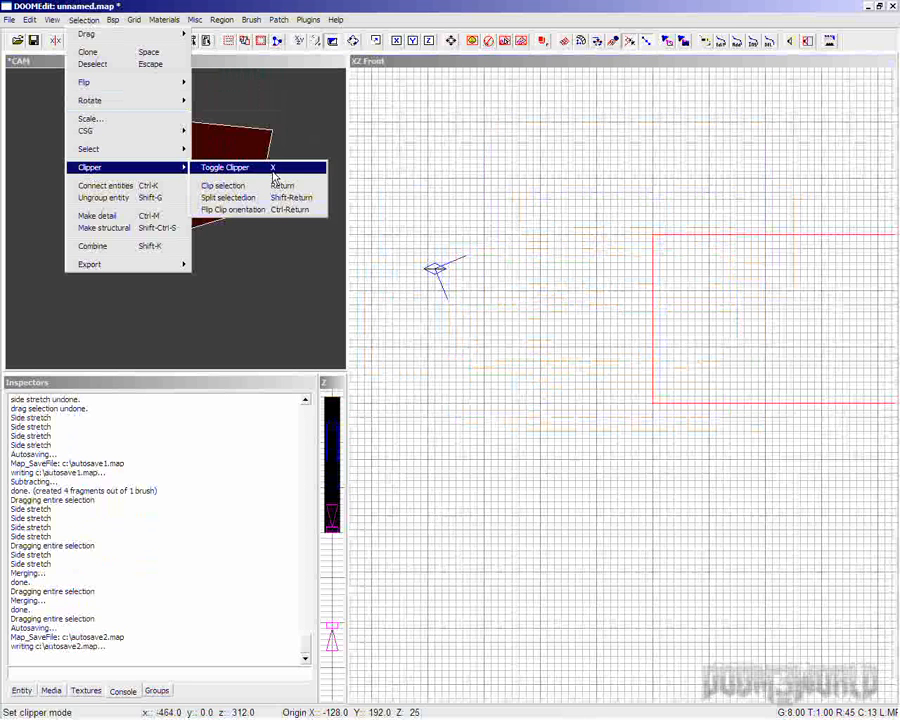
pyautogui.click(354, 6)
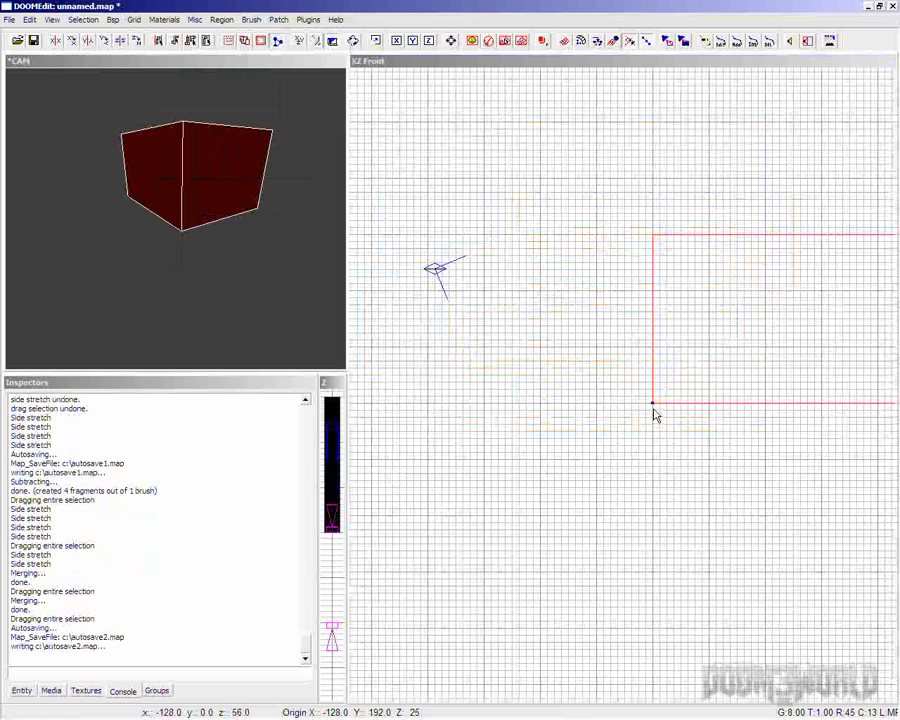
pyautogui.click(767, 241)
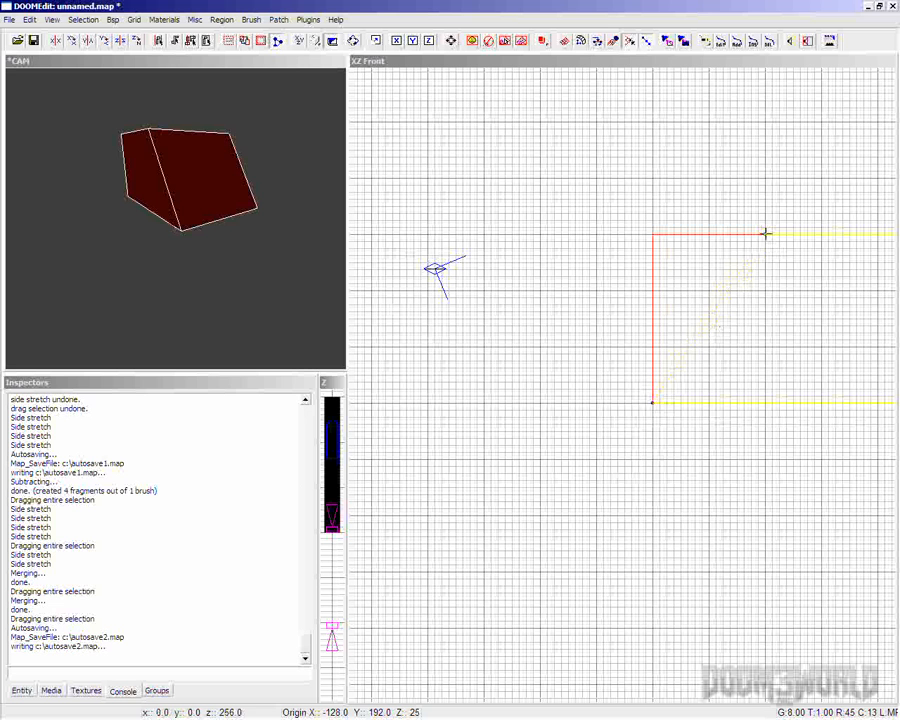
# - Slide the upper clip point along the top edge to about x 72 and move the lower one below the block to about x -96, z 24
pyautogui.moveTo(765, 234)
pyautogui.mouseDown()
pyautogui.moveTo(850, 233)
pyautogui.moveTo(693, 235)
pyautogui.moveTo(846, 233)
pyautogui.moveTo(728, 235)
pyautogui.moveTo(829, 235)
pyautogui.mouseUp()
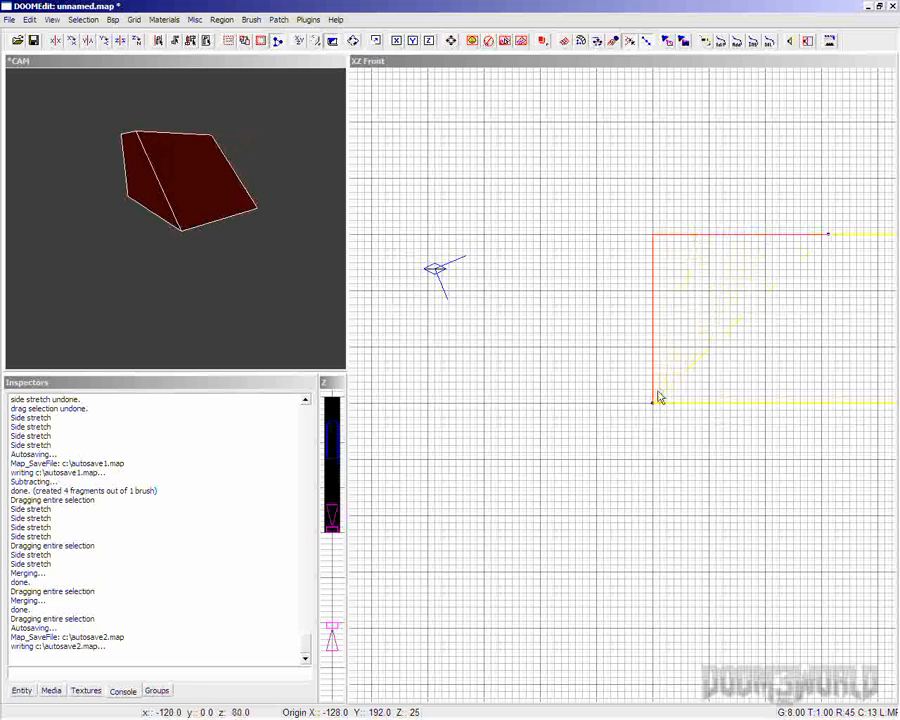
pyautogui.moveTo(652, 403)
pyautogui.mouseDown()
pyautogui.moveTo(663, 291)
pyautogui.moveTo(655, 428)
pyautogui.moveTo(667, 317)
pyautogui.moveTo(659, 297)
pyautogui.moveTo(607, 305)
pyautogui.moveTo(607, 436)
pyautogui.moveTo(715, 524)
pyautogui.moveTo(651, 515)
pyautogui.moveTo(603, 346)
pyautogui.moveTo(603, 288)
pyautogui.moveTo(679, 529)
pyautogui.moveTo(745, 359)
pyautogui.moveTo(771, 348)
pyautogui.moveTo(769, 356)
pyautogui.moveTo(689, 305)
pyautogui.moveTo(705, 330)
pyautogui.moveTo(779, 368)
pyautogui.moveTo(719, 353)
pyautogui.moveTo(661, 297)
pyautogui.moveTo(694, 363)
pyautogui.moveTo(747, 368)
pyautogui.moveTo(699, 352)
pyautogui.moveTo(701, 524)
pyautogui.moveTo(755, 543)
pyautogui.moveTo(560, 420)
pyautogui.moveTo(571, 335)
pyautogui.moveTo(713, 538)
pyautogui.moveTo(567, 430)
pyautogui.moveTo(595, 390)
pyautogui.moveTo(635, 484)
pyautogui.moveTo(661, 482)
pyautogui.moveTo(584, 368)
pyautogui.moveTo(623, 456)
pyautogui.moveTo(667, 472)
pyautogui.mouseUp()
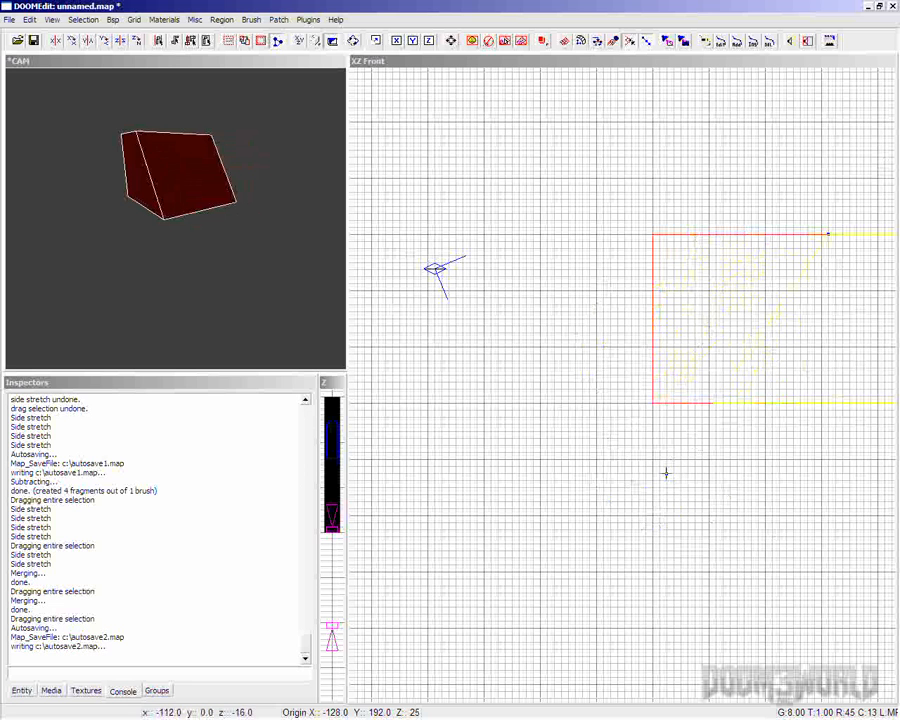
pyautogui.moveTo(666, 473)
pyautogui.mouseDown()
pyautogui.moveTo(645, 460)
pyautogui.moveTo(683, 458)
pyautogui.moveTo(707, 474)
pyautogui.moveTo(607, 224)
pyautogui.moveTo(679, 463)
pyautogui.moveTo(715, 450)
pyautogui.mouseUp()
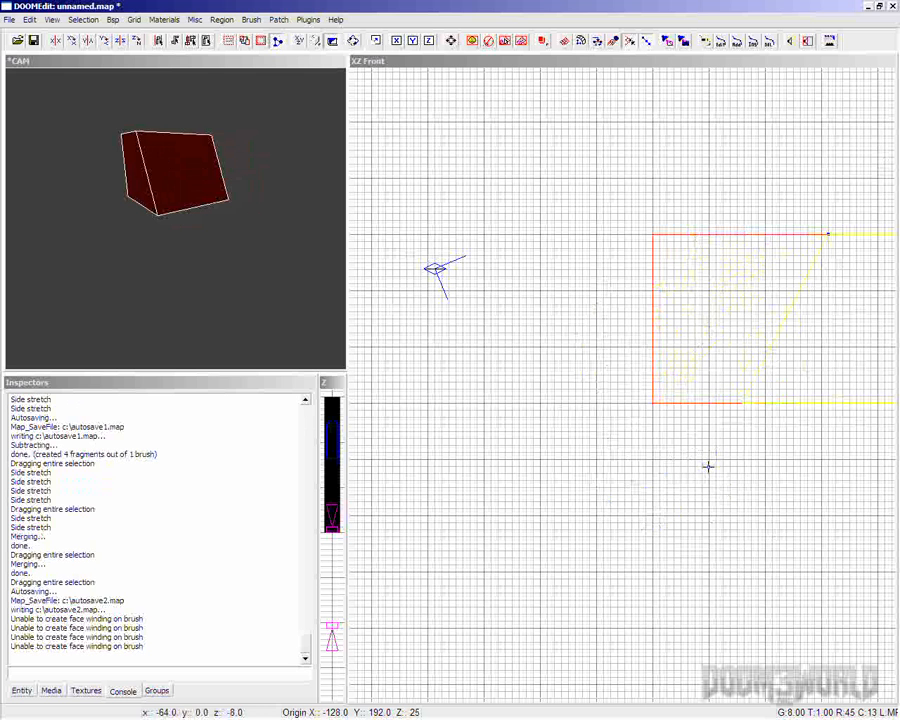
pyautogui.moveTo(715, 447); pyautogui.dragTo(687, 419)
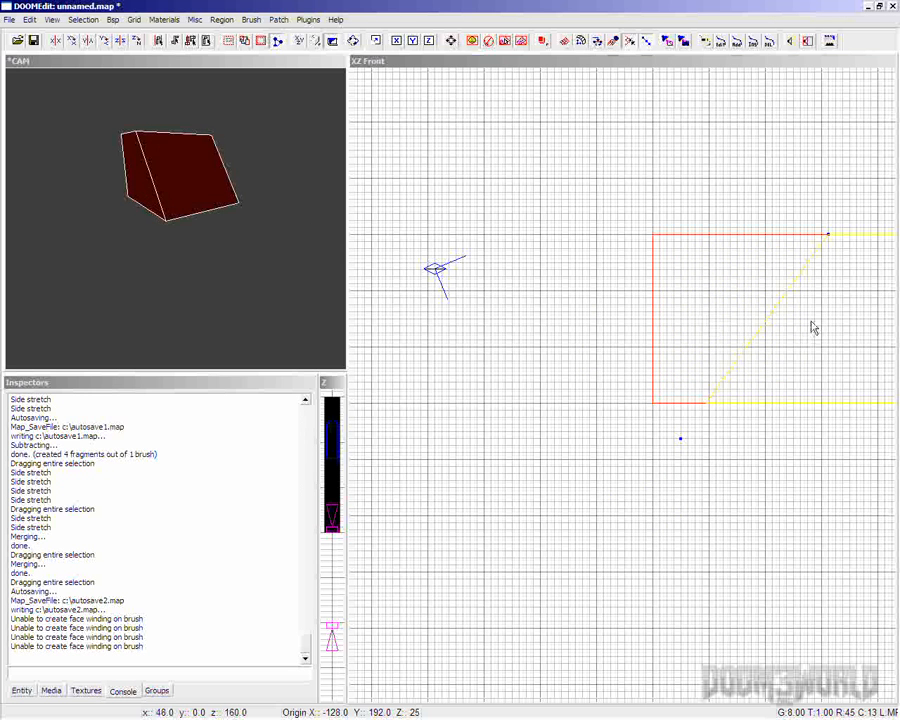
# - Clip the block along the diagonal clip line and undo the clip
pyautogui.moveTo(813, 328); pyautogui.dragTo(812, 323, button='right')
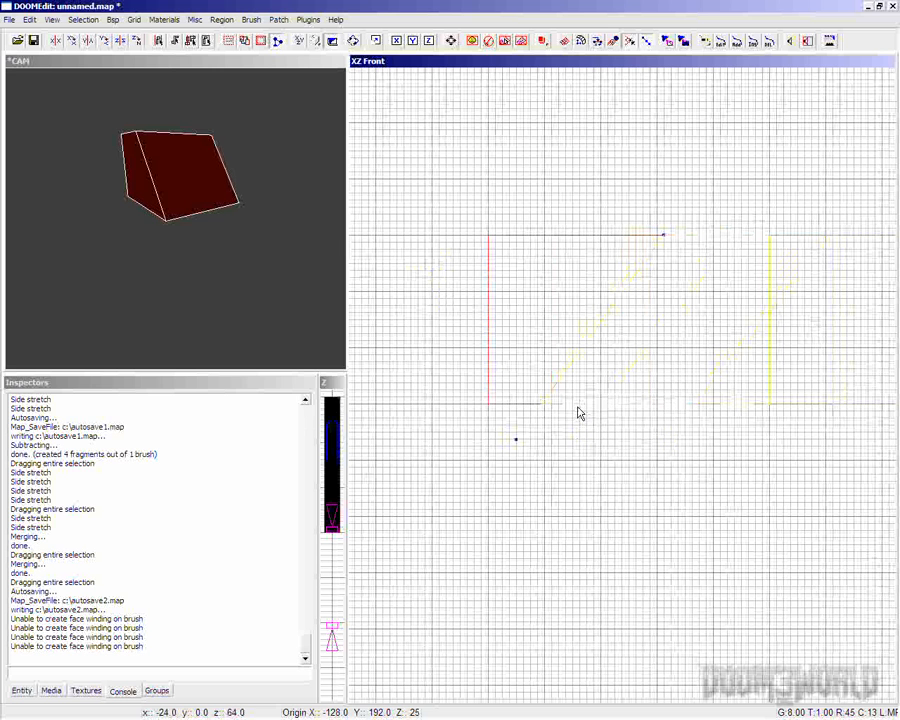
pyautogui.press('Return')
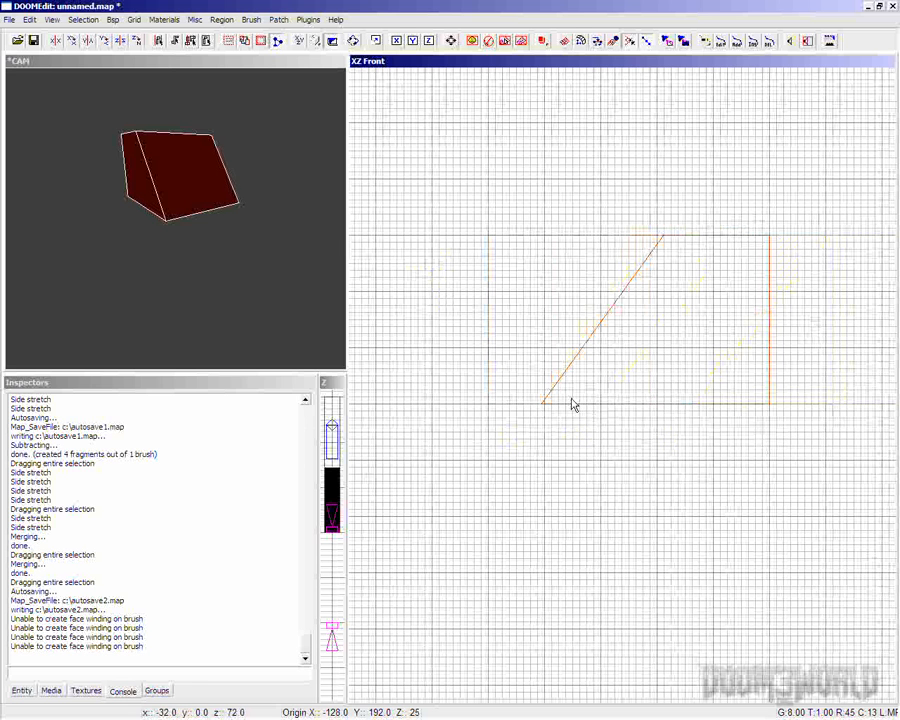
pyautogui.hotkey('ctrl', 'z')
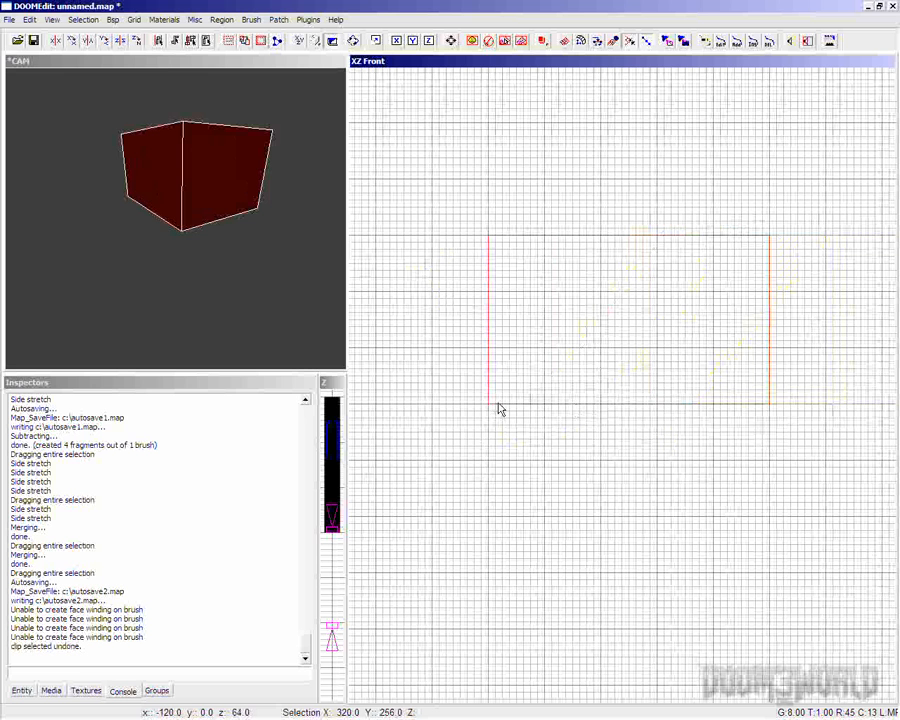
# - Set a new diagonal clip line, flip the clip orientation, split the block along the line, and undo the split
pyautogui.click(650, 238)
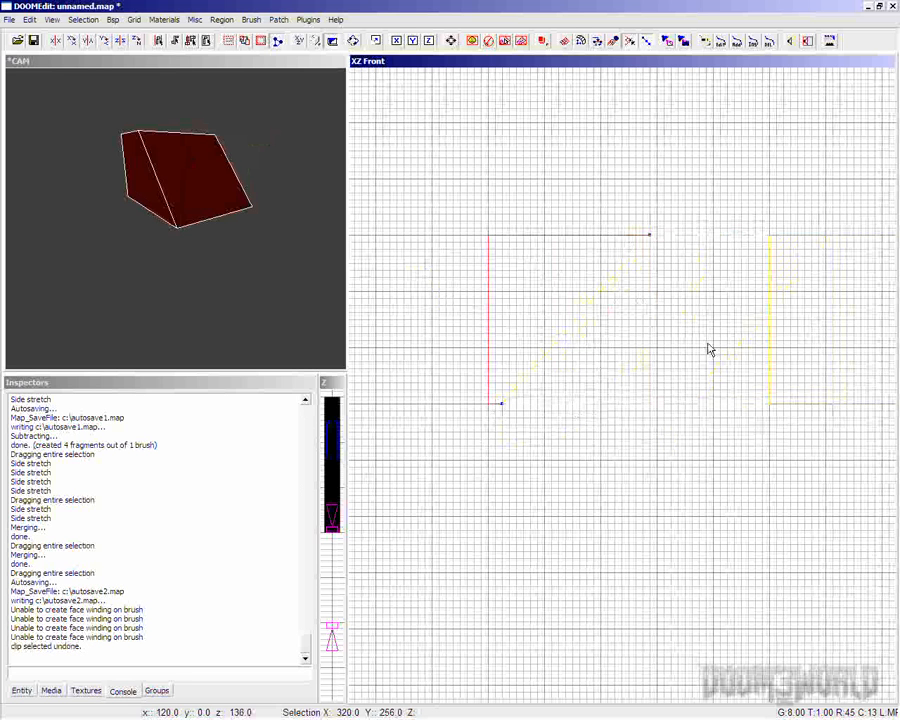
pyautogui.hotkey('ctrl', 'Return')
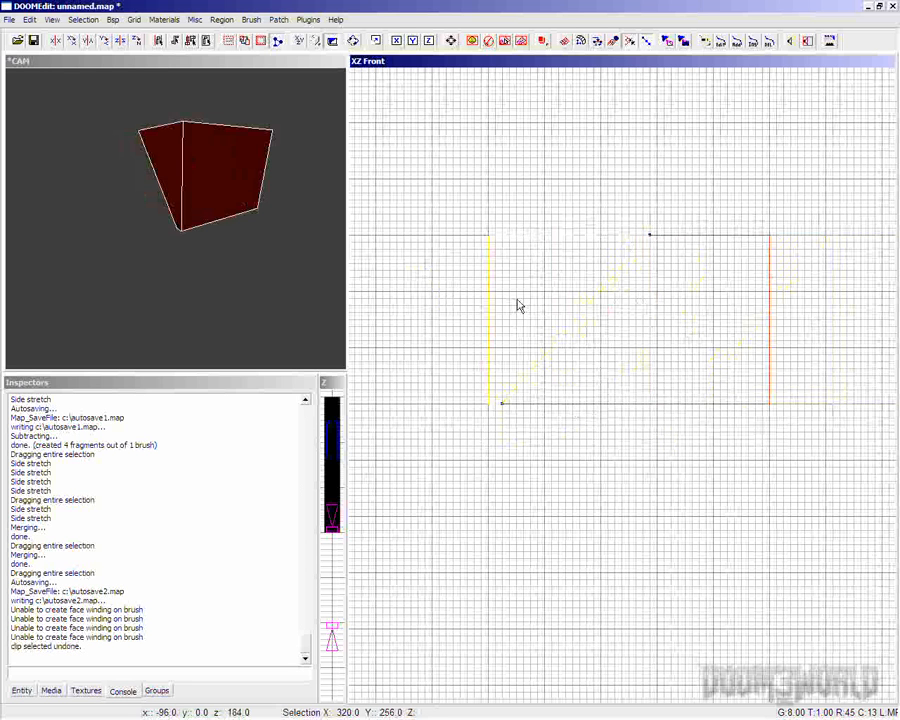
pyautogui.hotkey('ctrl', 'Return')
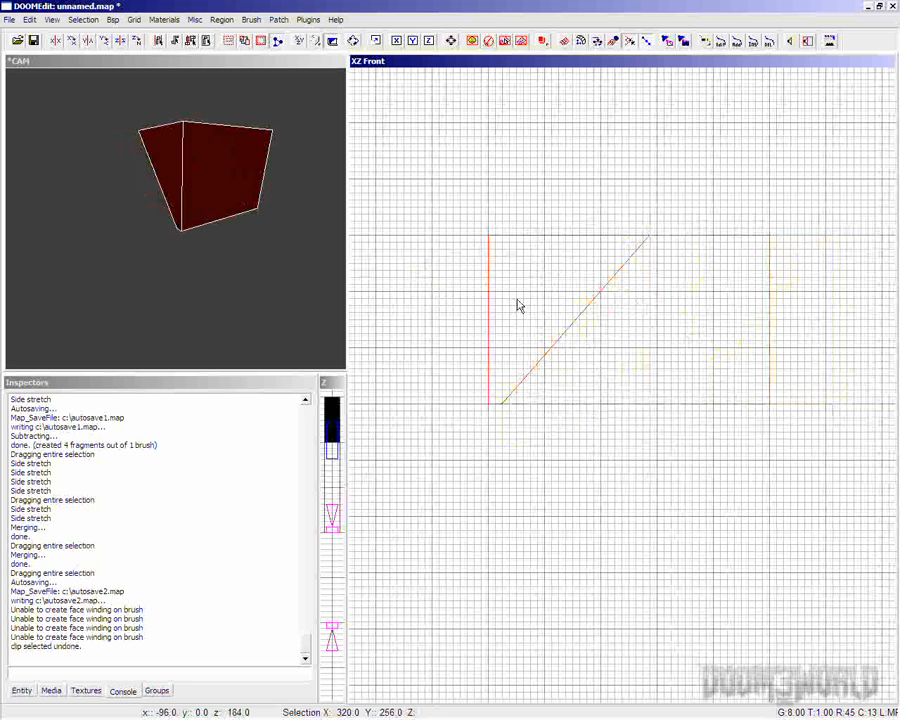
pyautogui.hotkey('ctrl', 'z')
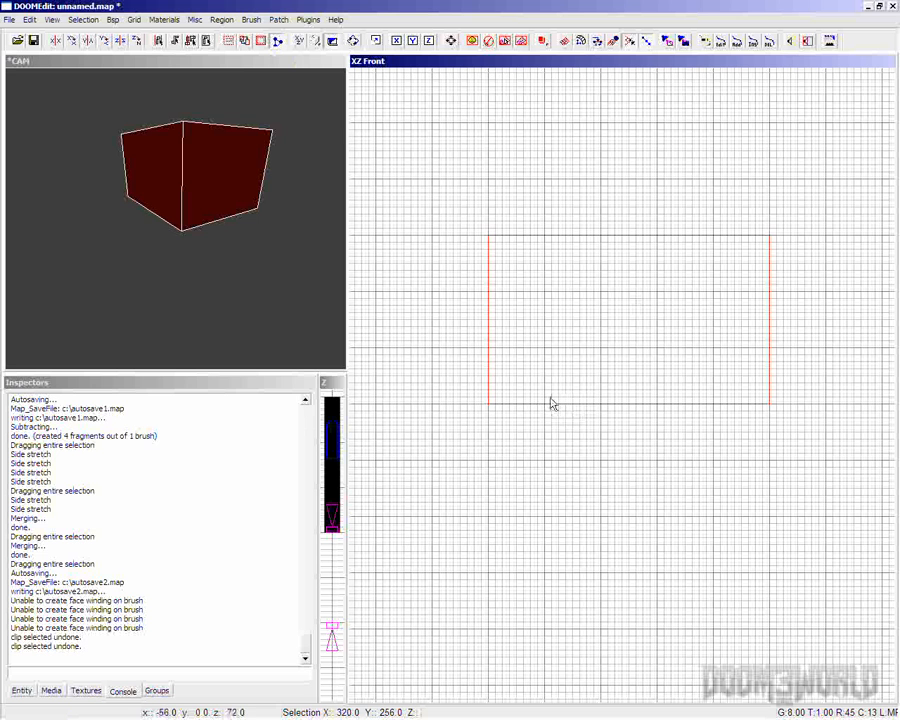
# - Split the block along a diagonal clip line from x -96, z 64 to just below its top edge, and deselect both pieces
pyautogui.click(516, 403)
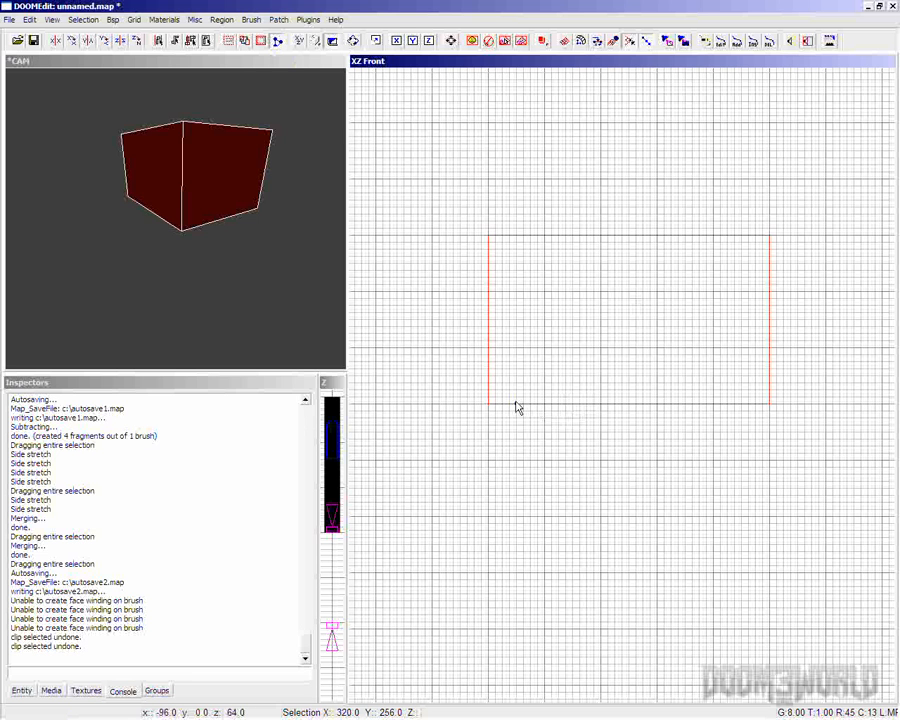
pyautogui.click(715, 242)
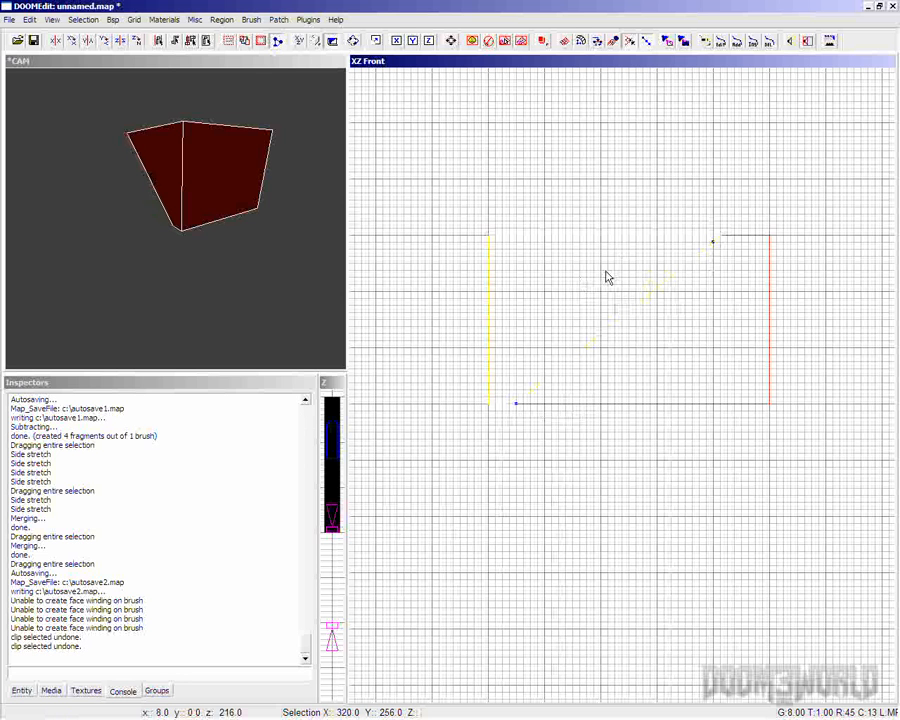
pyautogui.hotkey('shift', 'Return')
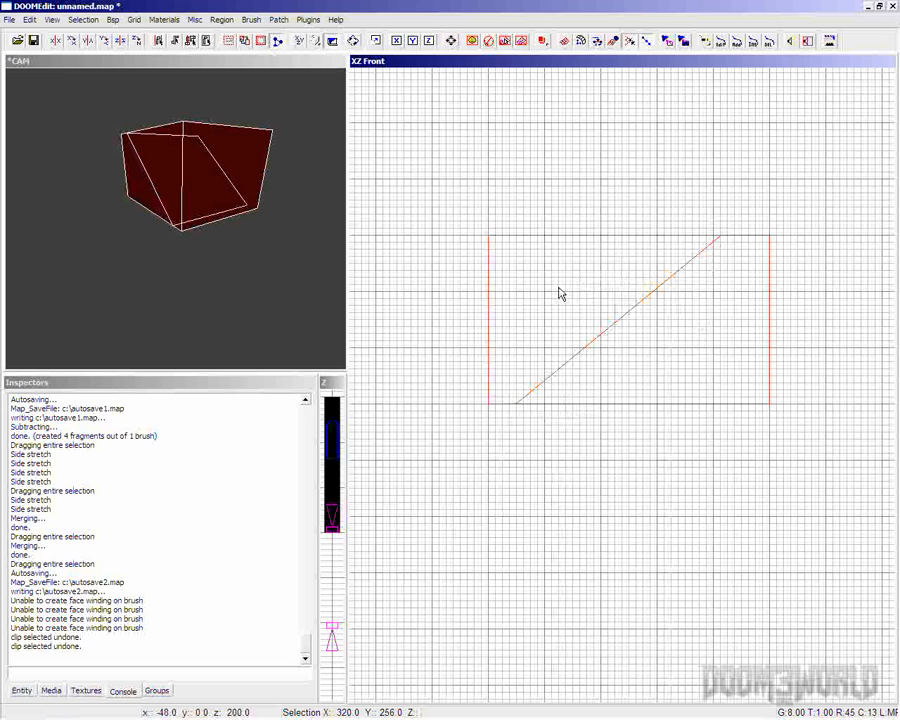
pyautogui.press('Escape')
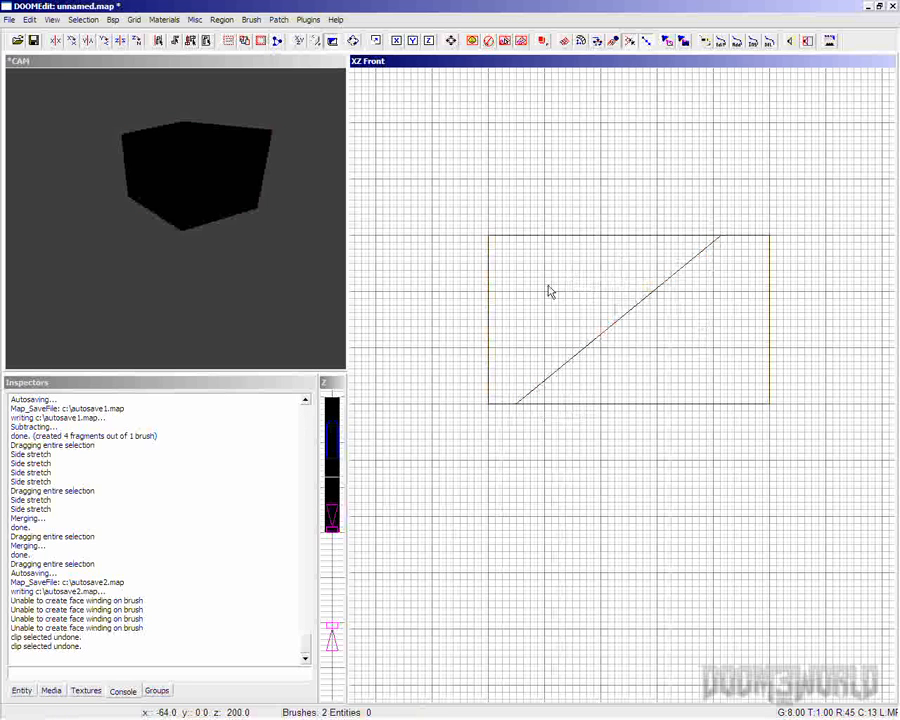
# - Move the upper piece of the split block up and left, and the lower piece up and right
pyautogui.keyDown('shift'); pyautogui.click(229, 174); pyautogui.keyUp('shift')
pyautogui.moveTo(582, 292)
pyautogui.mouseDown()
pyautogui.moveTo(538, 191)
pyautogui.moveTo(551, 253)
pyautogui.mouseUp()
pyautogui.press('Escape')
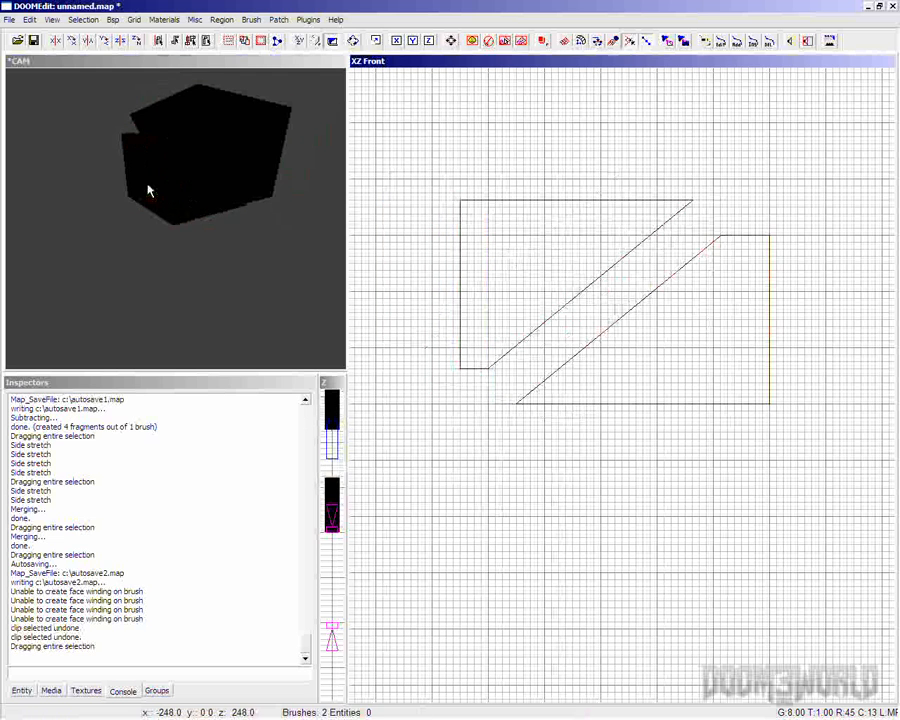
pyautogui.keyDown('shift'); pyautogui.click(147, 190); pyautogui.keyUp('shift')
pyautogui.moveTo(737, 367)
pyautogui.mouseDown()
pyautogui.moveTo(776, 330)
pyautogui.moveTo(779, 339)
pyautogui.mouseUp()
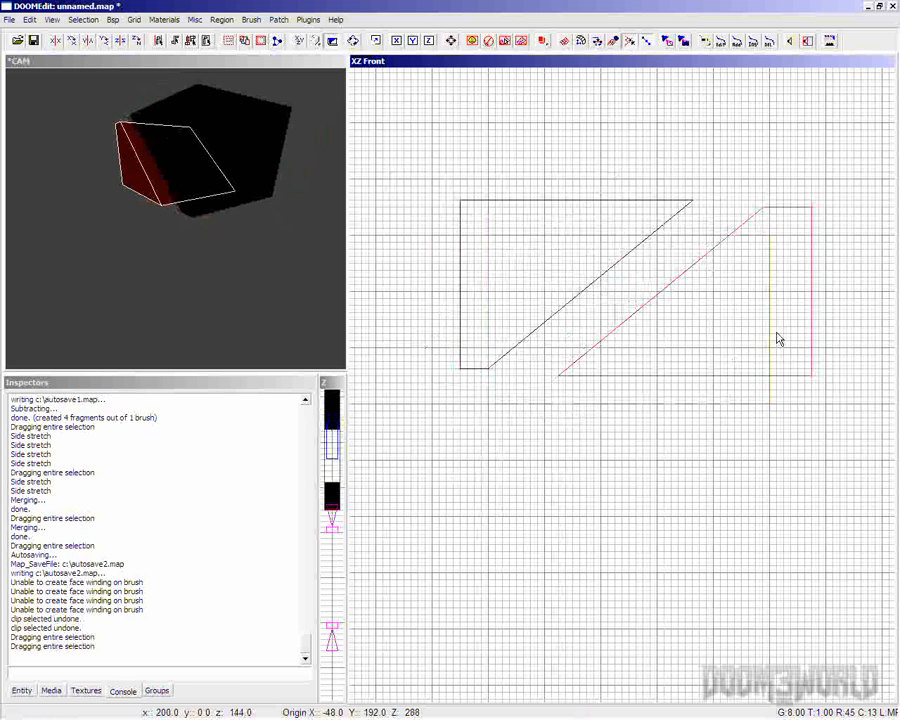
# - Undo both piece moves and the split to restore the whole block
pyautogui.hotkey('ctrl', 'z')
pyautogui.hotkey('ctrl', 'z')
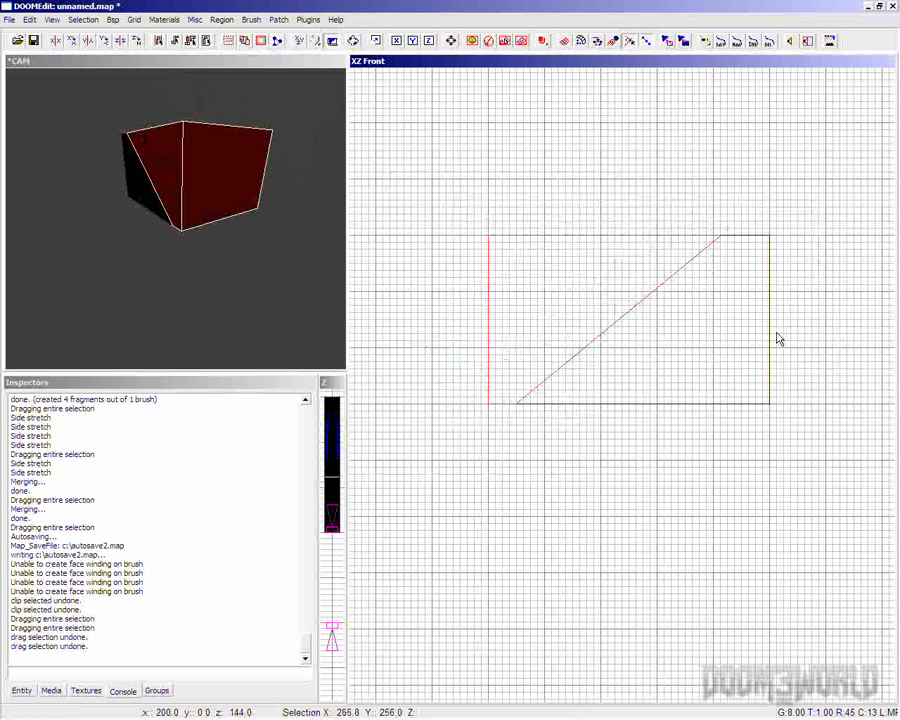
pyautogui.hotkey('ctrl', 'z')
pyautogui.hotkey('ctrl', 'z')
pyautogui.hotkey('ctrl', 'z')
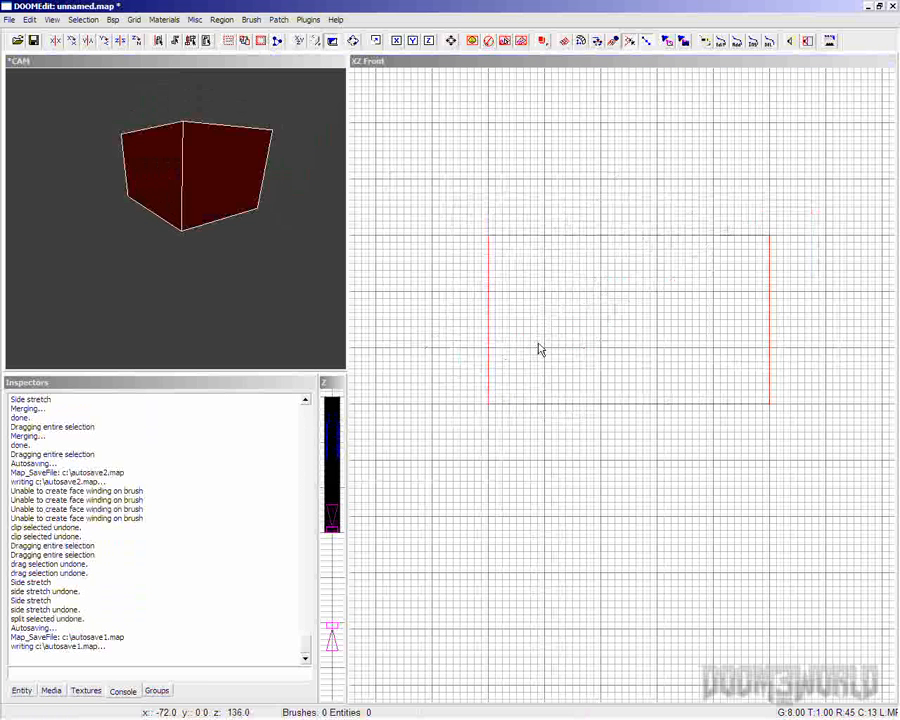
# - Set a diagonal clip line across the block in the XZ Front view and add a third clip point at y 136, z 256 in YZ Side
pyautogui.click(522, 403)
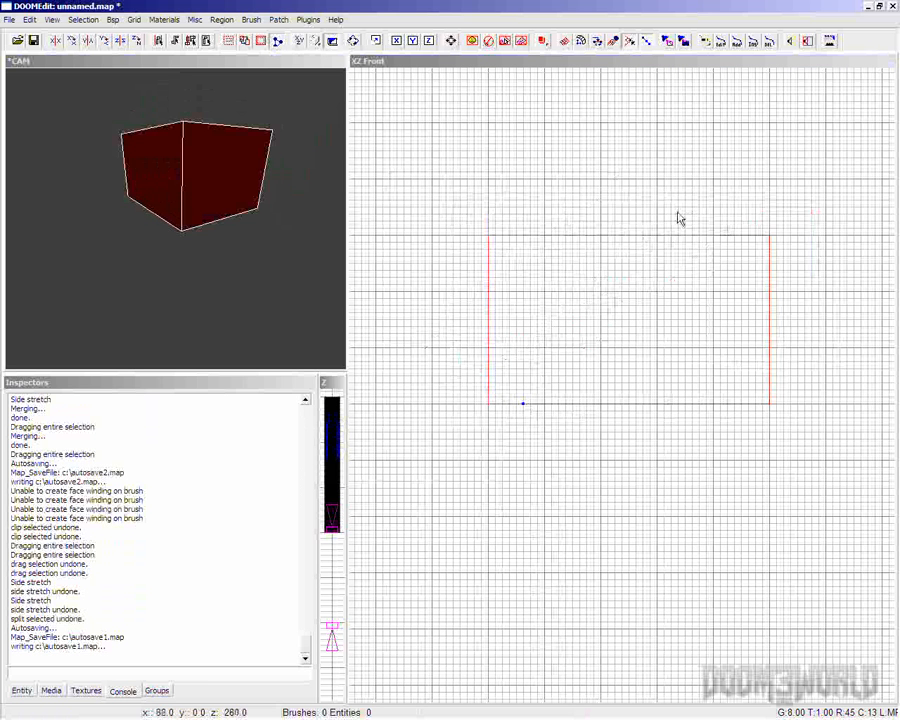
pyautogui.click(691, 235)
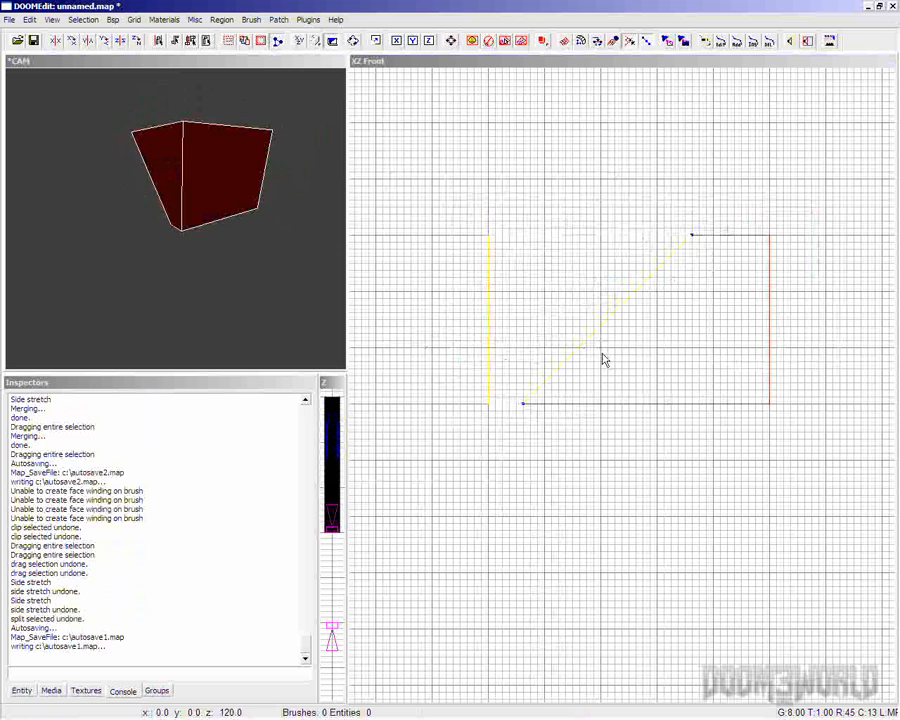
pyautogui.hotkey('ctrl', 'Tab')
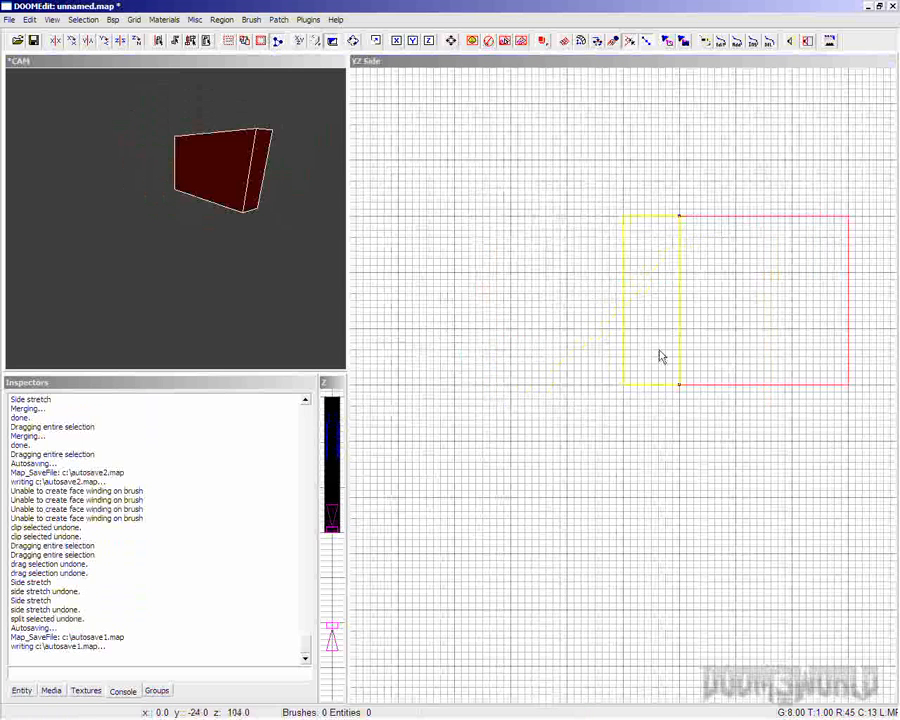
pyautogui.moveTo(759, 322); pyautogui.dragTo(652, 333, button='right')
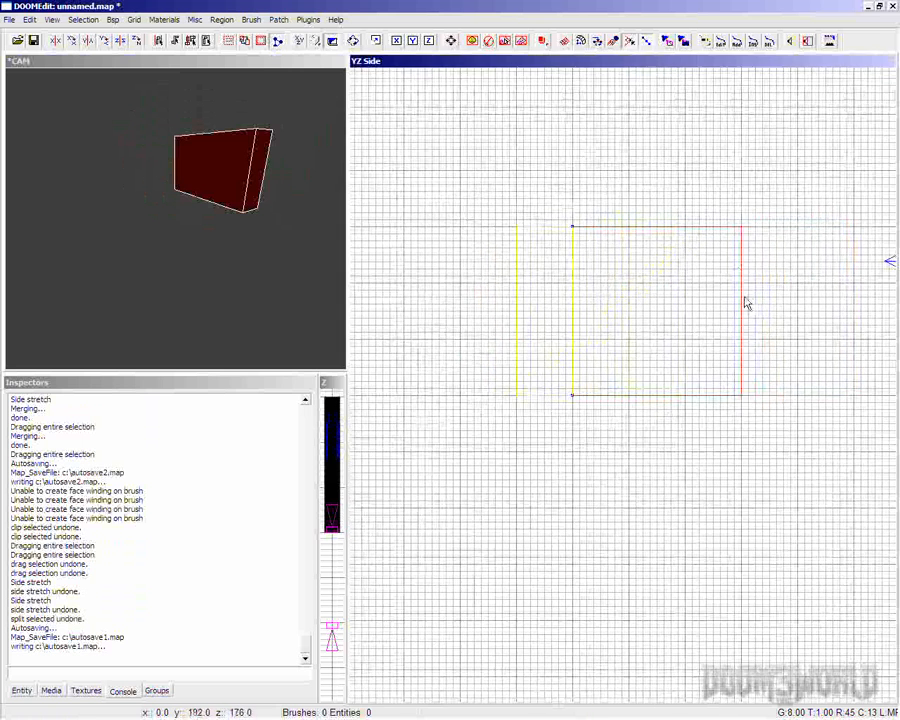
pyautogui.press('Return')
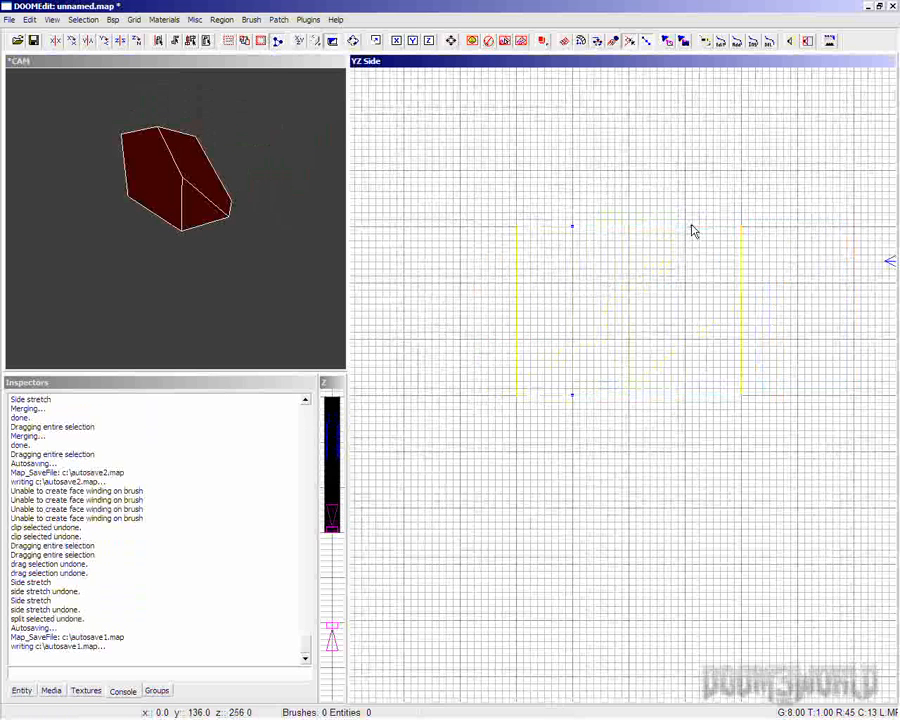
pyautogui.click(691, 226)
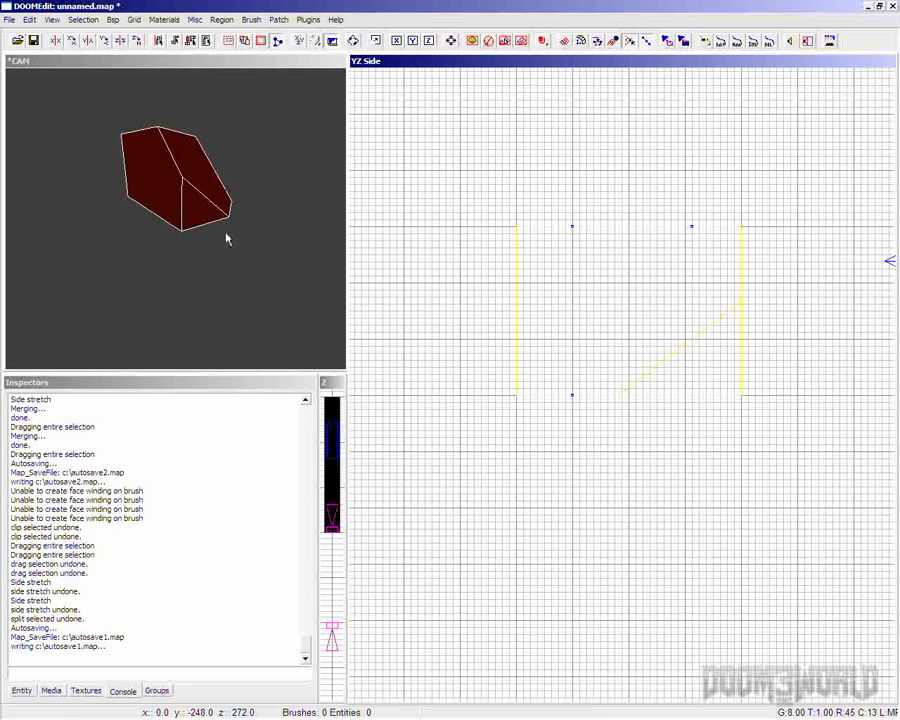
# - Shift the upper clip points to about y 80 and y 8, the lower to about y -40, z 80, clip the block and deselect it
pyautogui.moveTo(223, 190)
pyautogui.keyDown('ctrl'); pyautogui.mouseDown(button='right')
pyautogui.moveTo(237, 189)
pyautogui.moveTo(215, 188)
pyautogui.mouseUp(button='right'); pyautogui.keyUp('ctrl')
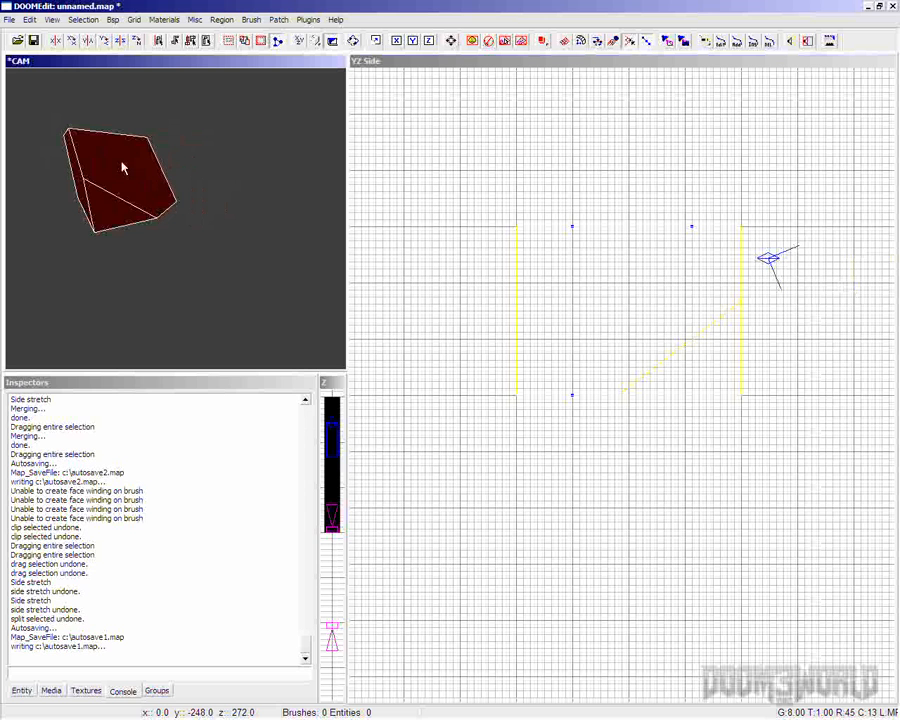
pyautogui.moveTo(691, 228)
pyautogui.mouseDown()
pyautogui.moveTo(699, 221)
pyautogui.moveTo(627, 225)
pyautogui.moveTo(657, 225)
pyautogui.moveTo(641, 226)
pyautogui.mouseUp()
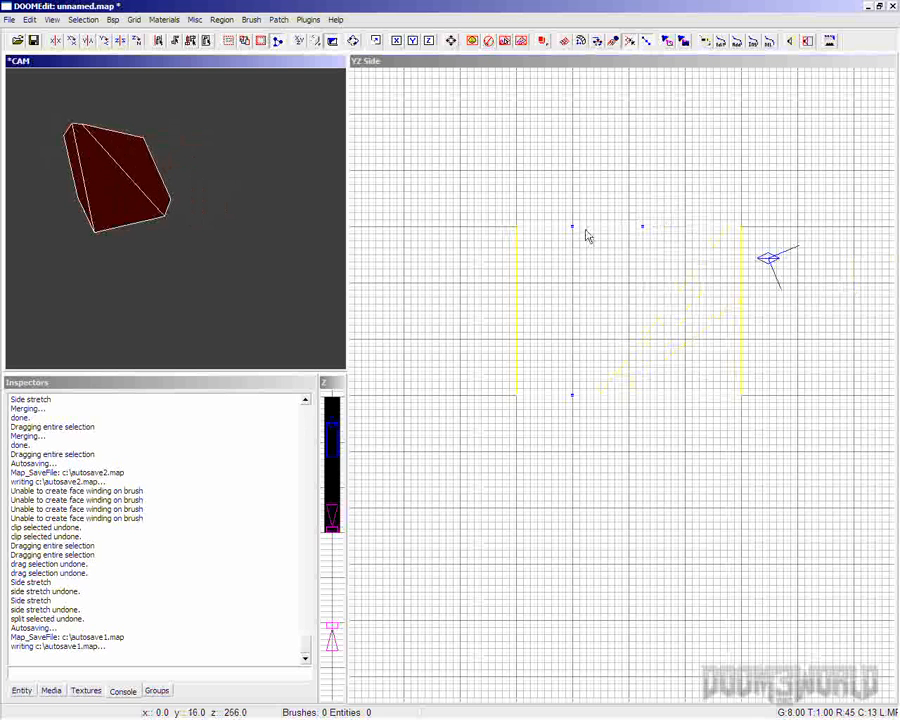
pyautogui.moveTo(572, 226)
pyautogui.mouseDown()
pyautogui.moveTo(572, 240)
pyautogui.moveTo(580, 218)
pyautogui.moveTo(581, 255)
pyautogui.moveTo(580, 226)
pyautogui.mouseUp()
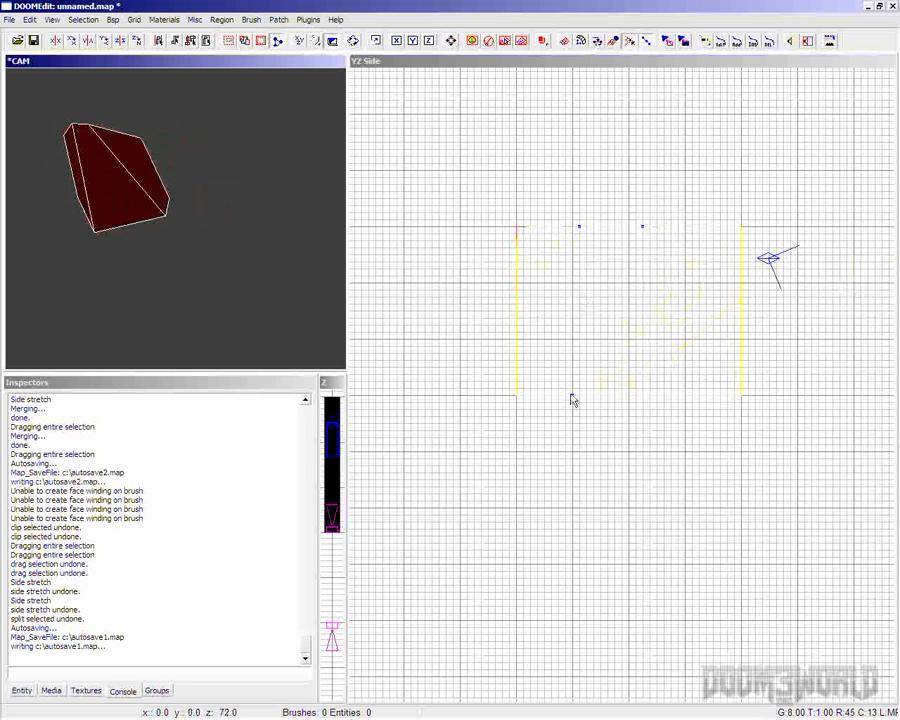
pyautogui.moveTo(571, 396)
pyautogui.mouseDown()
pyautogui.moveTo(595, 388)
pyautogui.moveTo(502, 387)
pyautogui.moveTo(537, 382)
pyautogui.mouseUp()
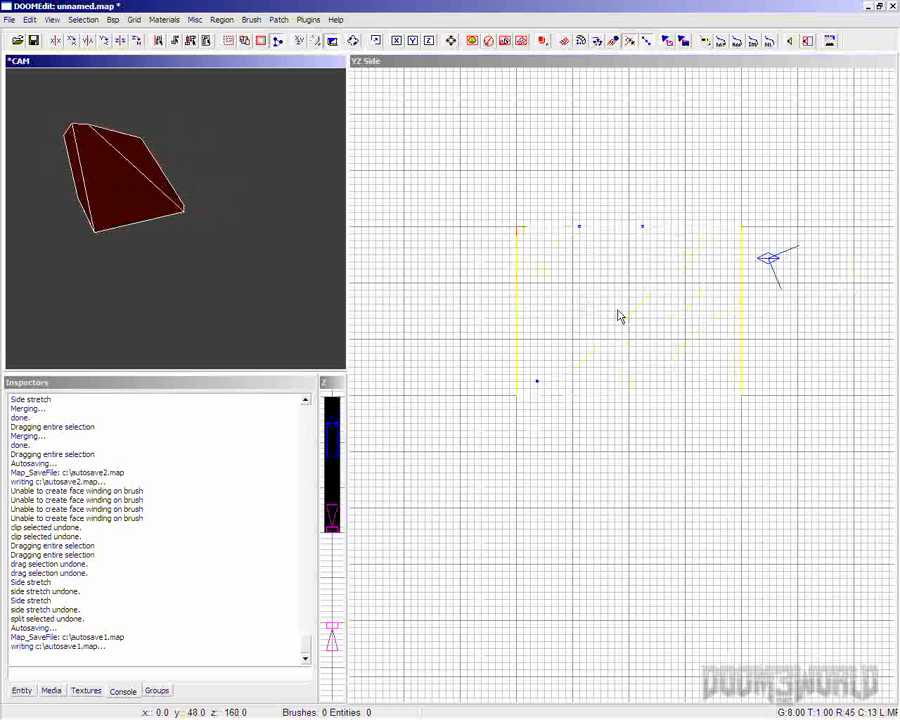
pyautogui.press('Escape')
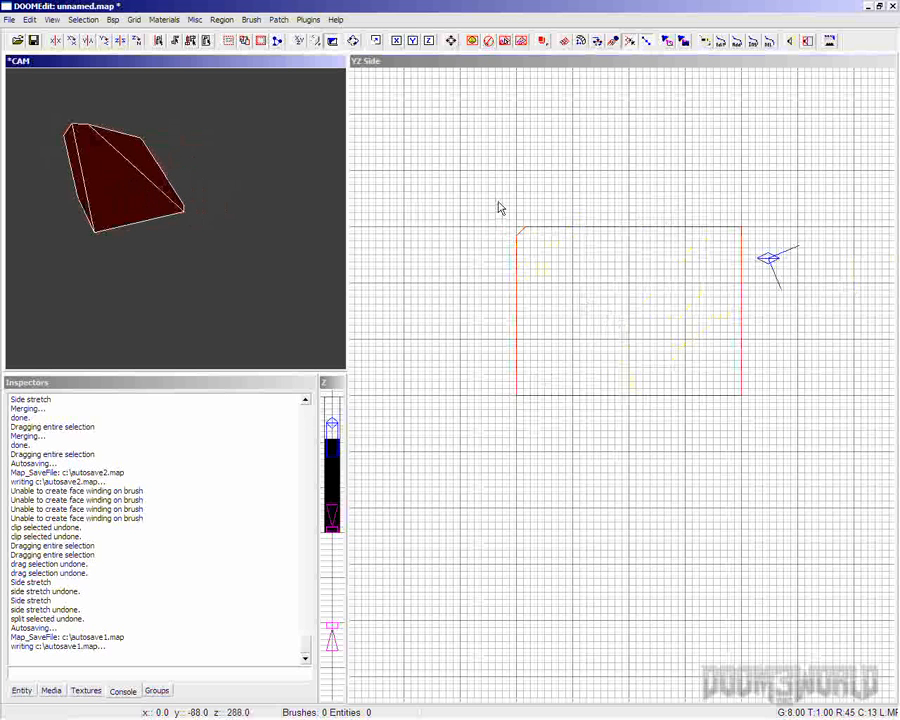
pyautogui.press('Escape')
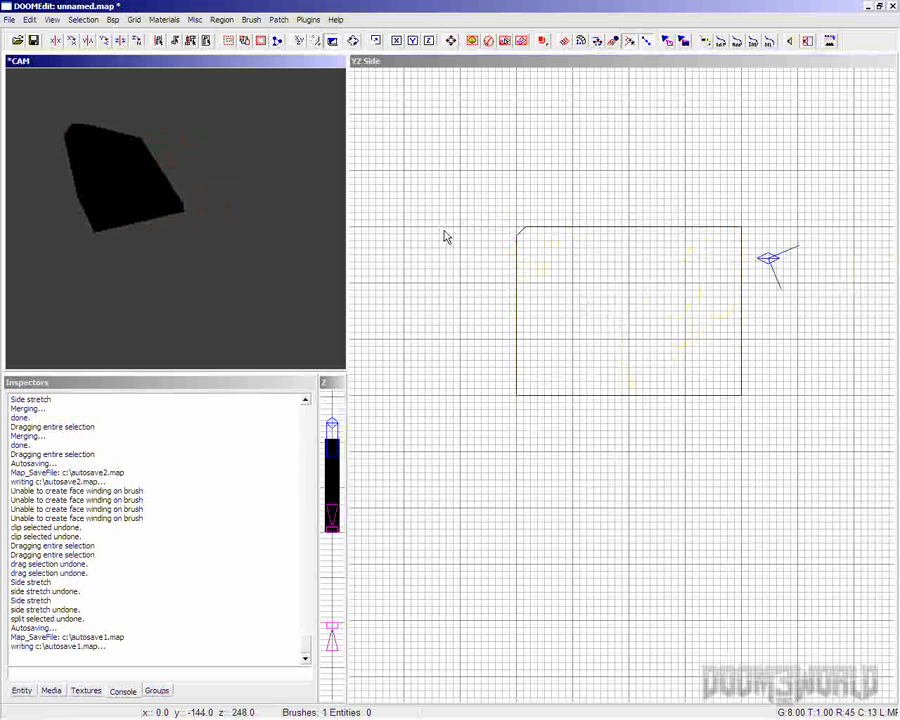
# - Select the clipped brush in the camera view and delete it
pyautogui.click(577, 216)
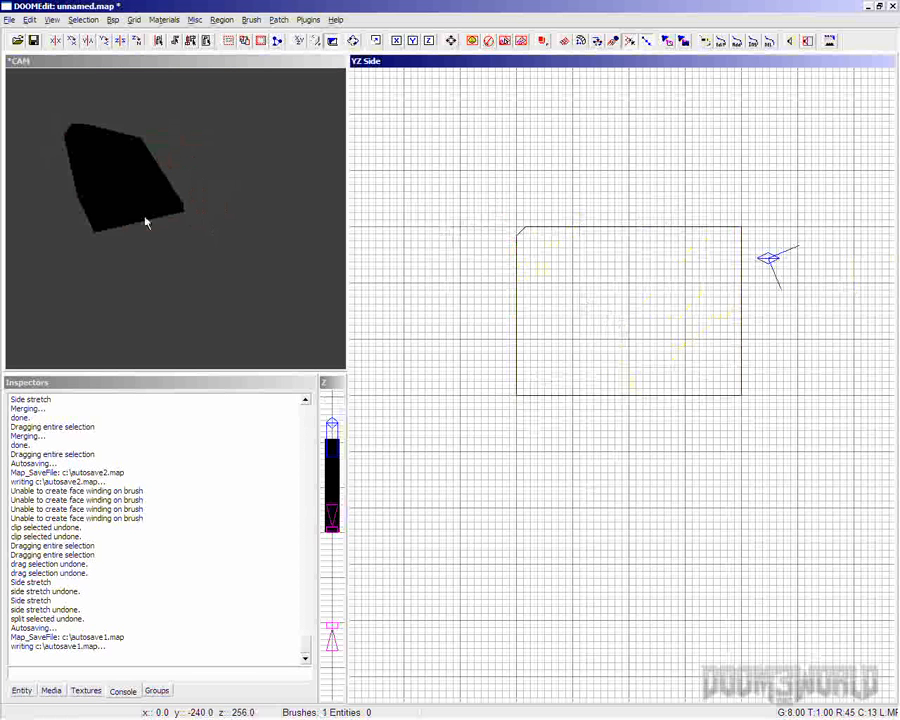
pyautogui.keyDown('shift'); pyautogui.click(122, 201); pyautogui.keyUp('shift')
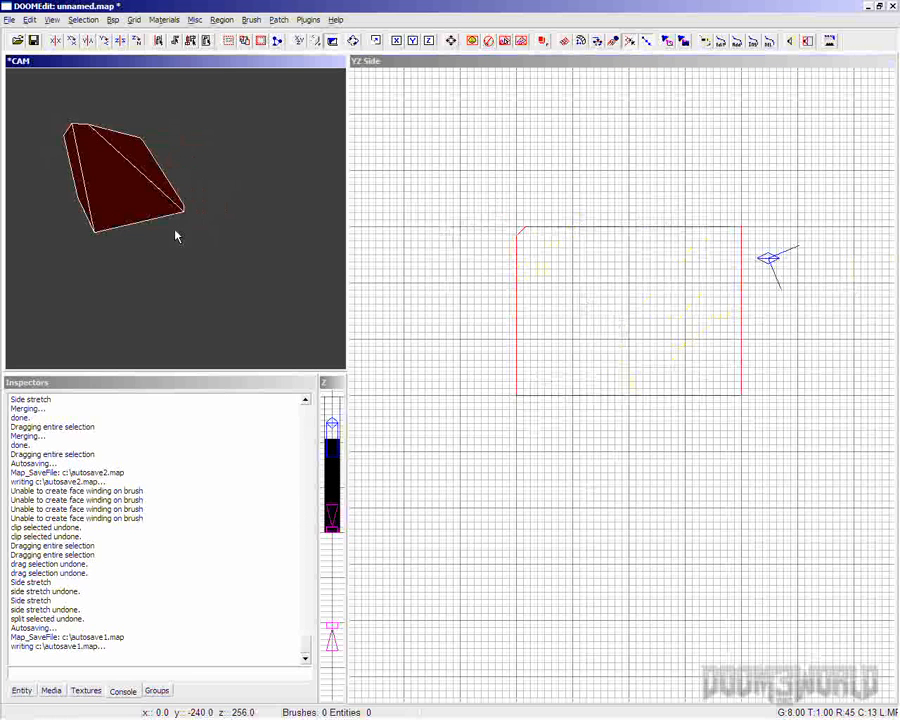
pyautogui.press('BackSpace')
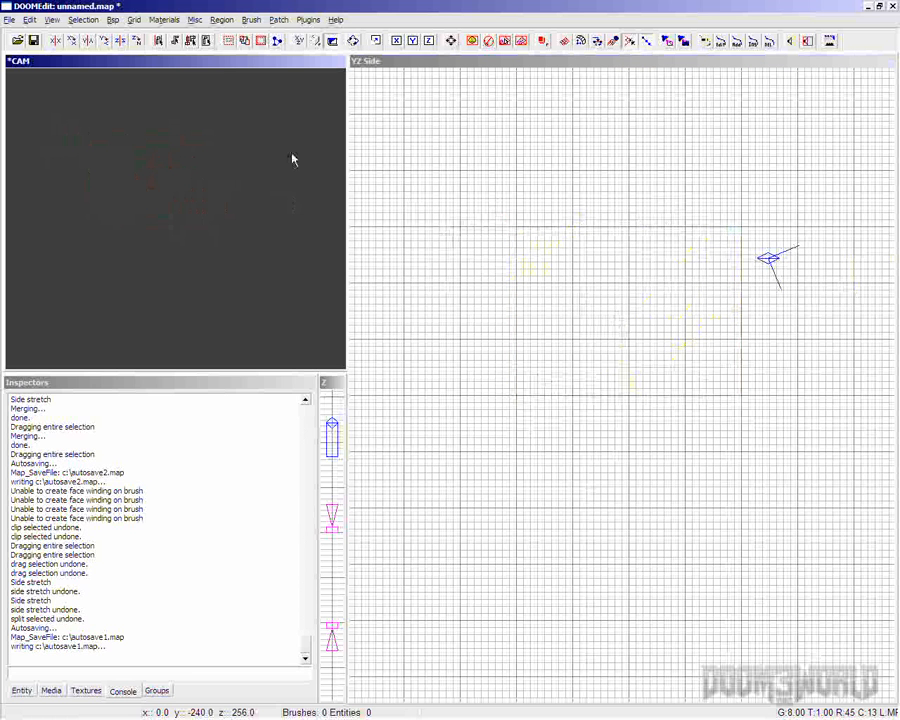
pyautogui.click(51, 20)
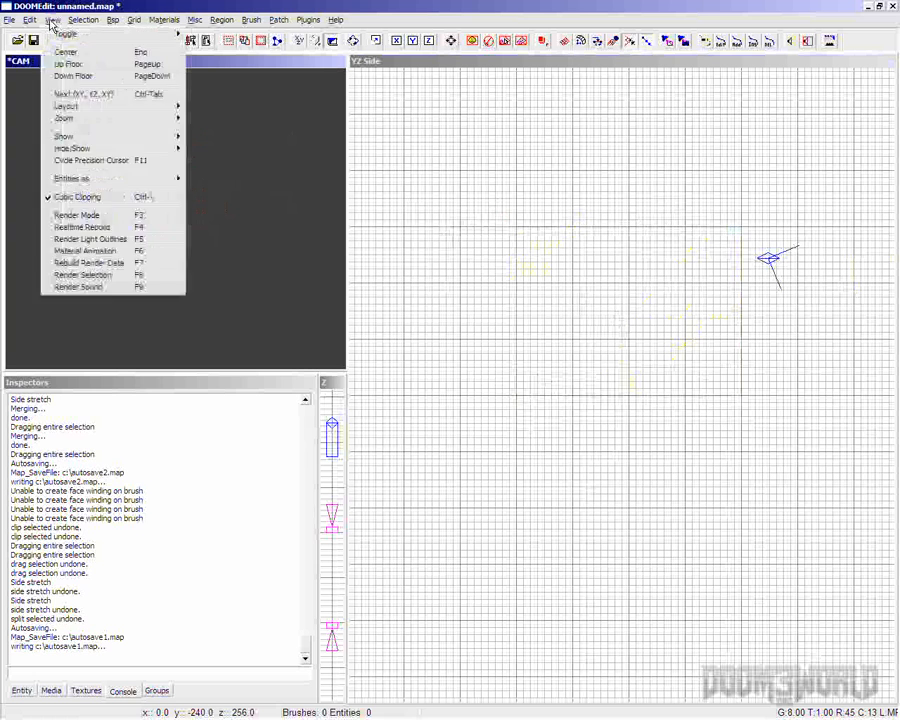
pyautogui.moveTo(84, 20)
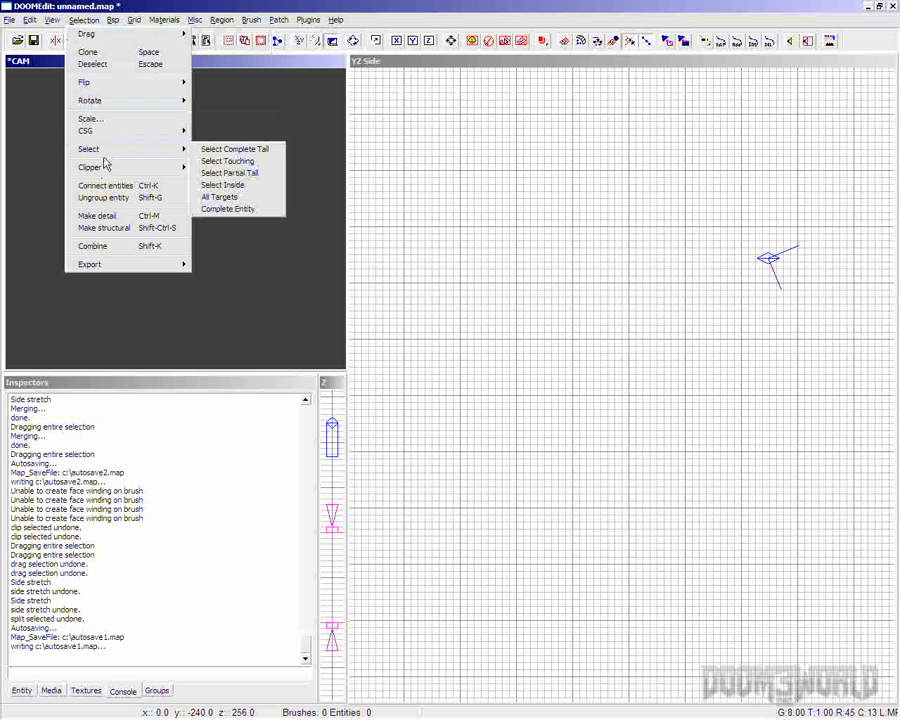
pyautogui.moveTo(110, 168)
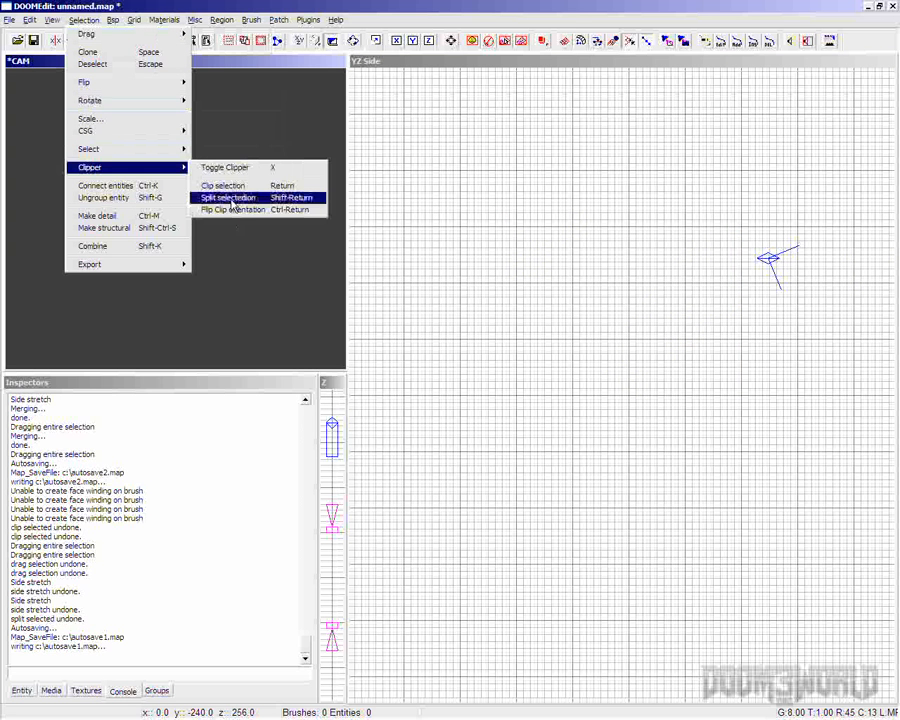
pyautogui.moveTo(138, 157)
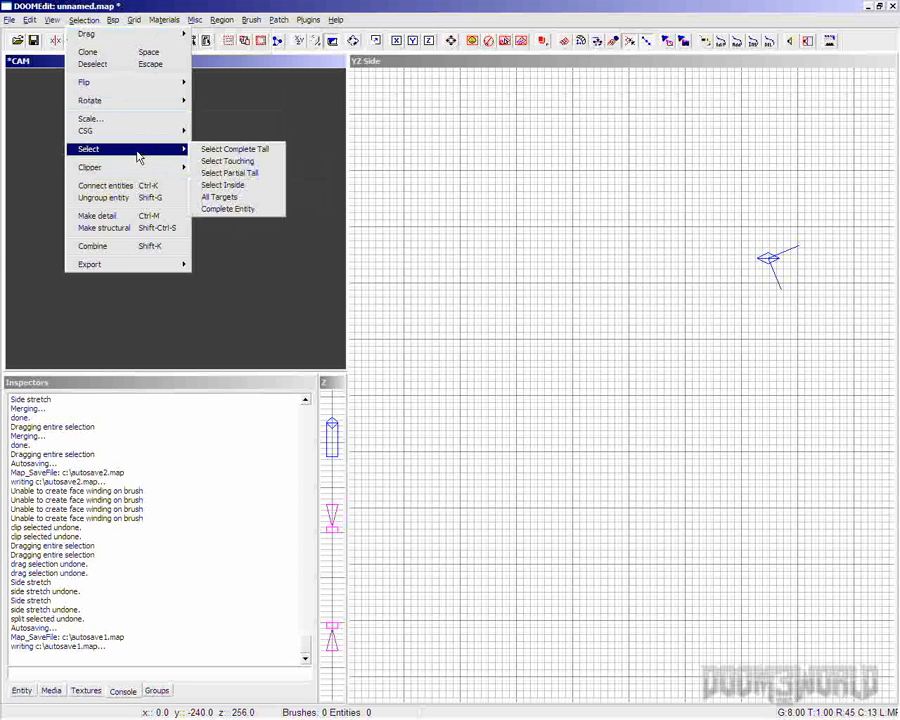
pyautogui.moveTo(136, 38)
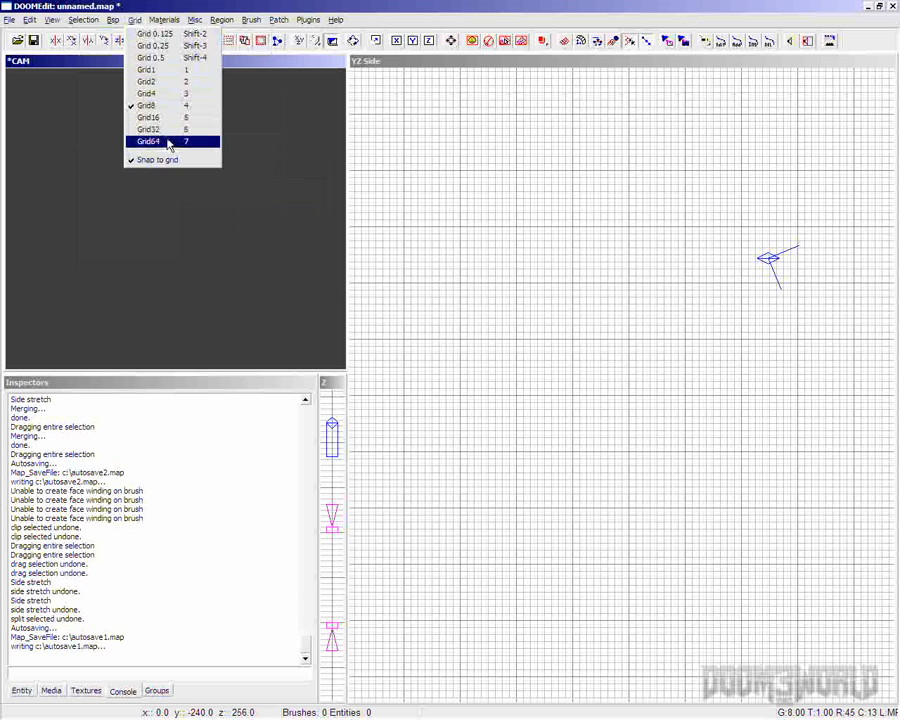
pyautogui.click(188, 6)
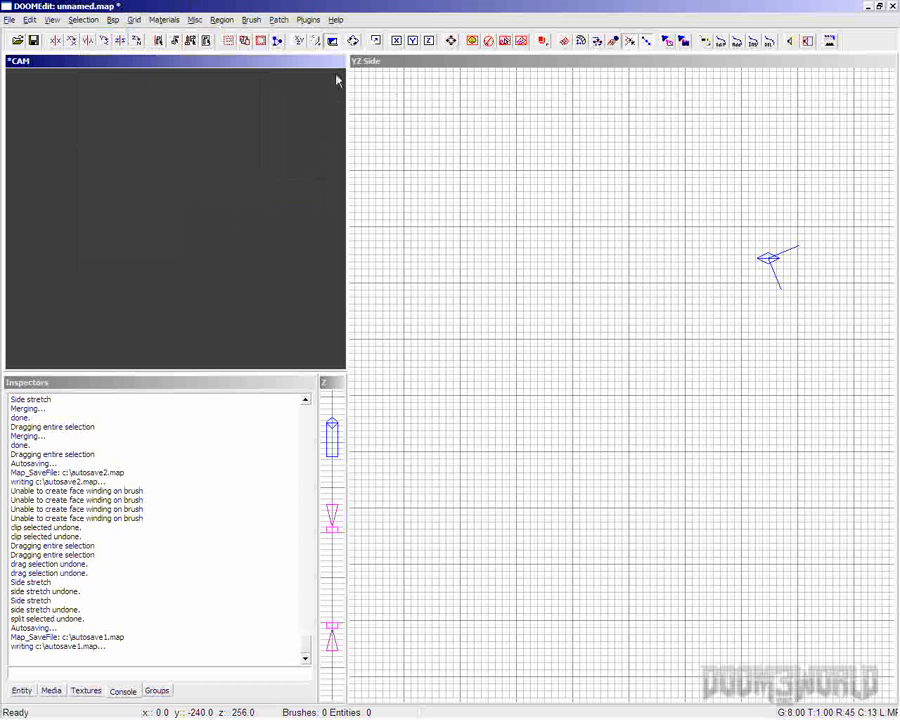
# - Open the list of mapped commands, look through its shortcuts to the end, and close the list
pyautogui.click(336, 21)
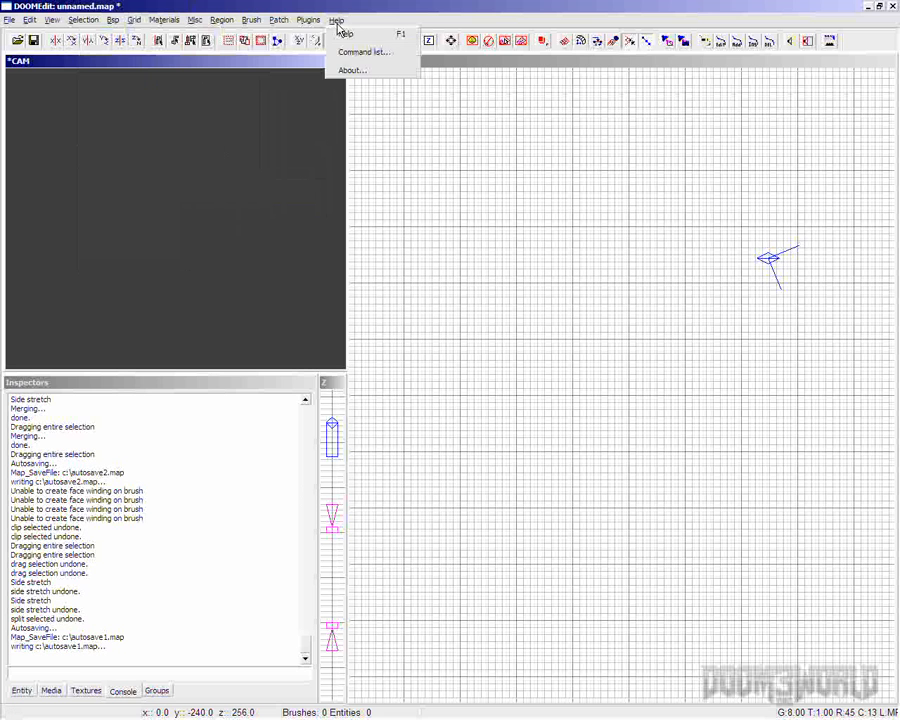
pyautogui.click(351, 57)
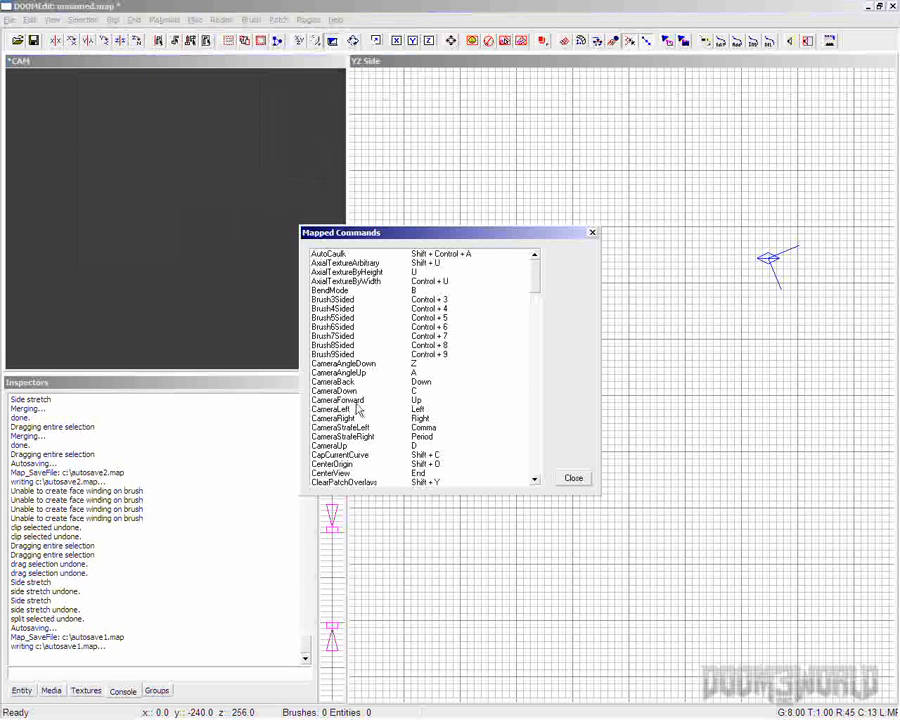
pyautogui.moveTo(535, 275); pyautogui.dragTo(534, 470)
pyautogui.click(580, 482)
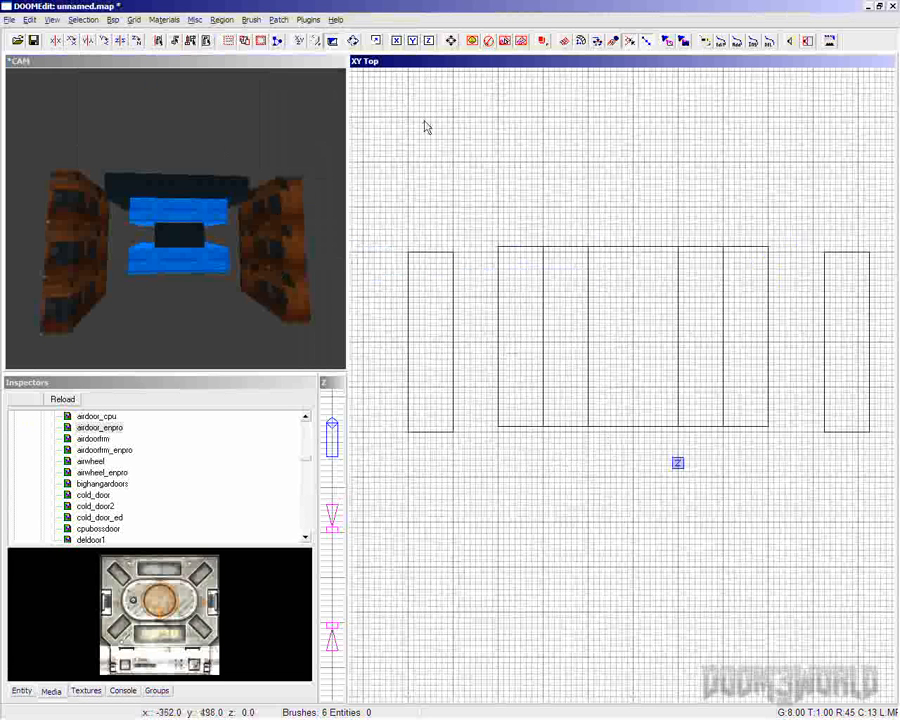
# - Cycle the grid view through the front, side and top projections, ending on XZ Front with all the brushes in view
pyautogui.hotkey('ctrl', 'Tab')
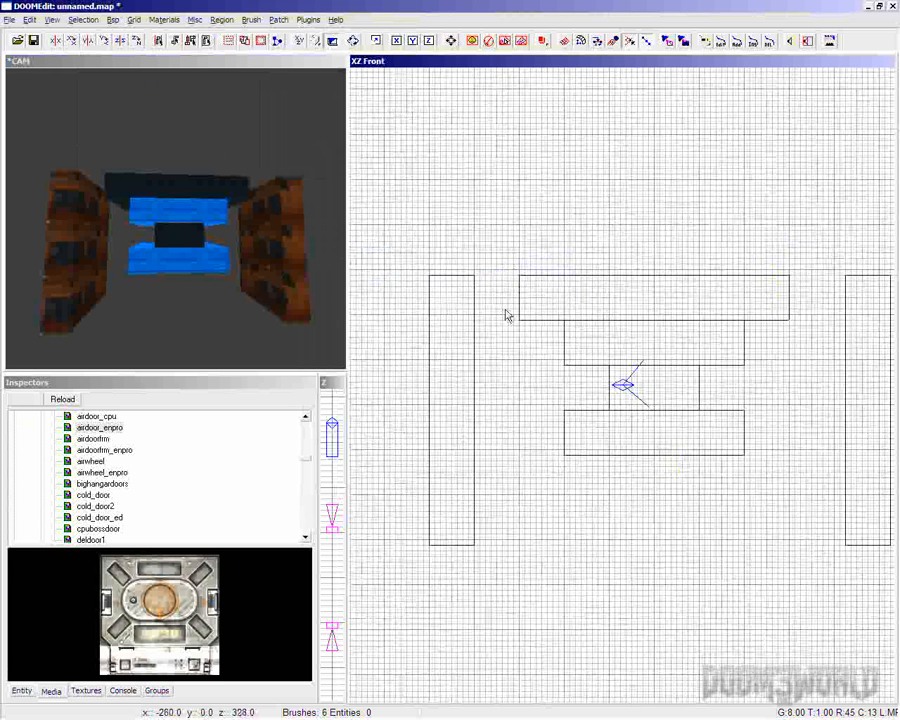
pyautogui.hotkey('ctrl', 'Tab')
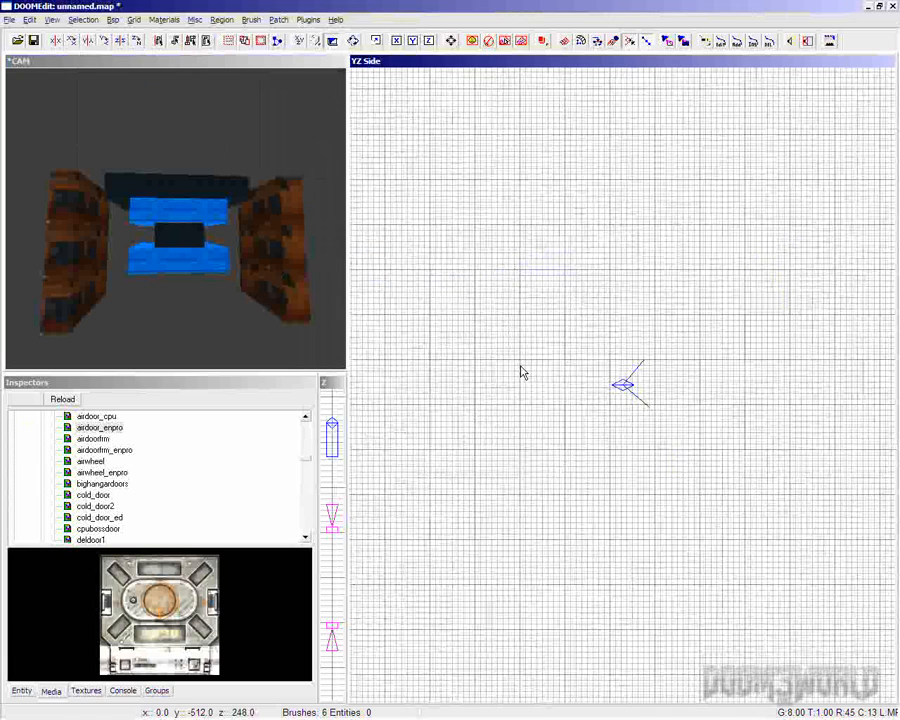
pyautogui.hotkey('ctrl', 'Tab')
pyautogui.moveTo(601, 213)
pyautogui.mouseDown(button='right')
pyautogui.moveTo(549, 438)
pyautogui.moveTo(562, 517)
pyautogui.mouseUp(button='right')
pyautogui.hotkey('ctrl', 'Tab')
pyautogui.moveTo(635, 334); pyautogui.dragTo(643, 364, button='right')
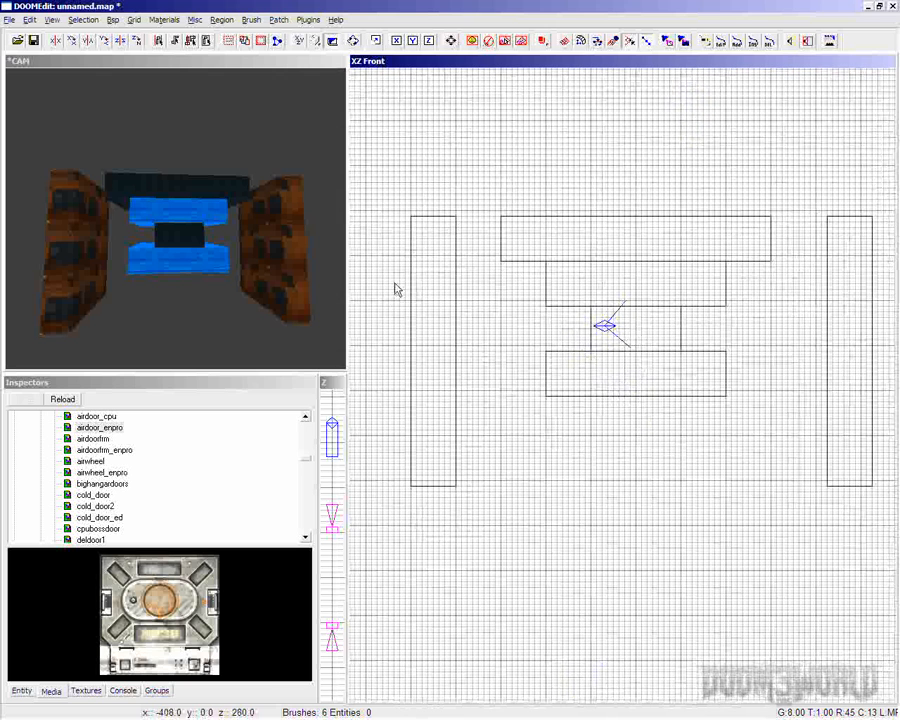
# - Draw a selection brush about 704 wide and 64 high across both columns, run Select Partial Tall with it, and clear the selection
pyautogui.moveTo(392, 298)
pyautogui.mouseDown()
pyautogui.moveTo(424, 315)
pyautogui.moveTo(631, 346)
pyautogui.moveTo(888, 346)
pyautogui.mouseUp()
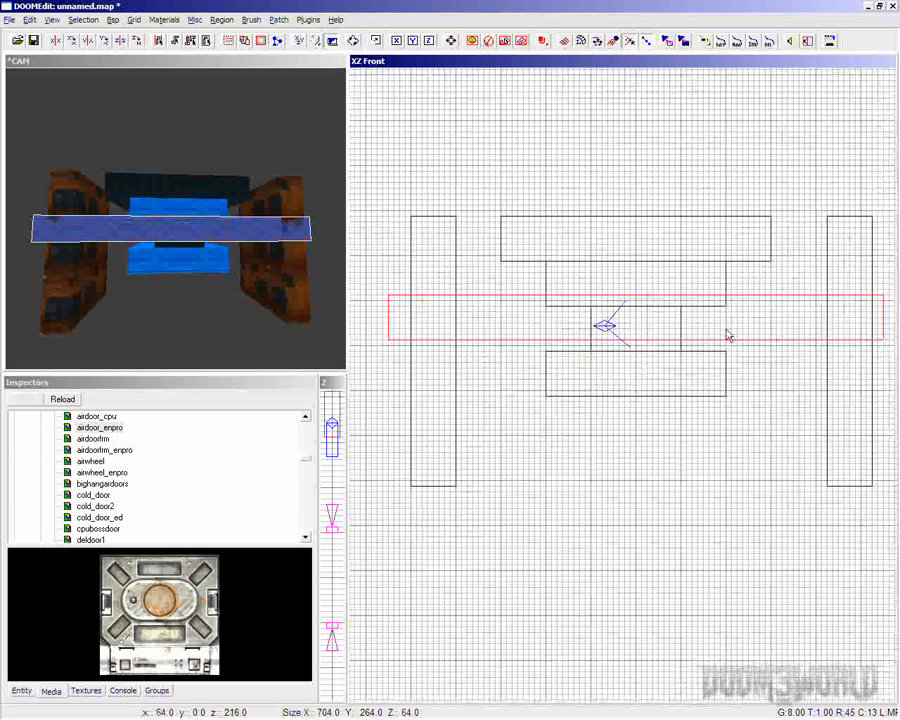
pyautogui.hotkey('ctrl', 'Tab')
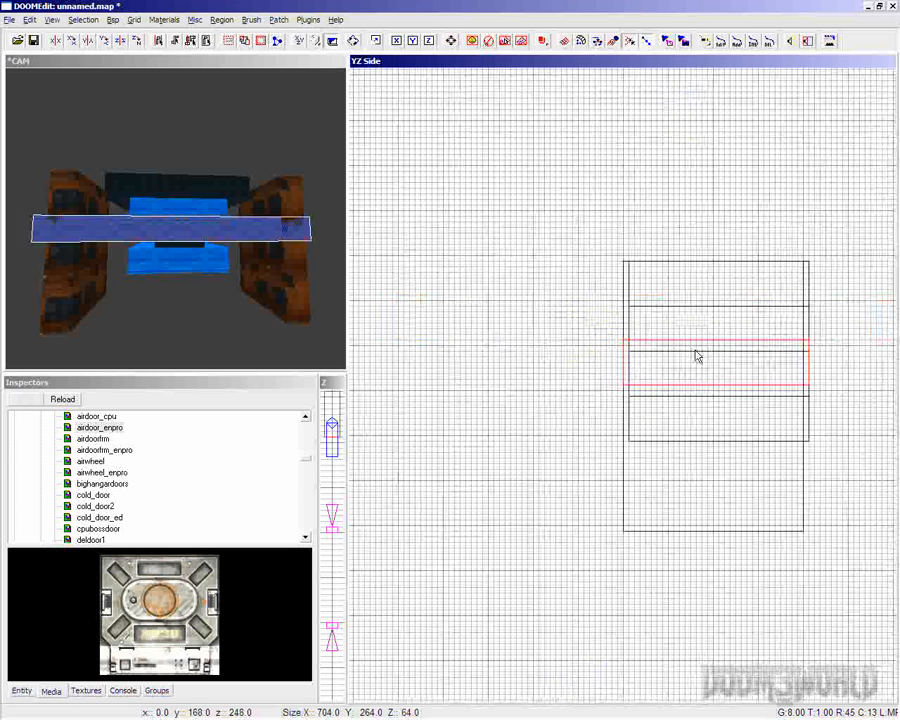
pyautogui.hotkey('ctrl', 'Tab')
pyautogui.hotkey('ctrl', 'Tab')
pyautogui.moveTo(837, 393)
pyautogui.mouseDown(button='right')
pyautogui.moveTo(780, 381)
pyautogui.moveTo(576, 380)
pyautogui.mouseUp(button='right')
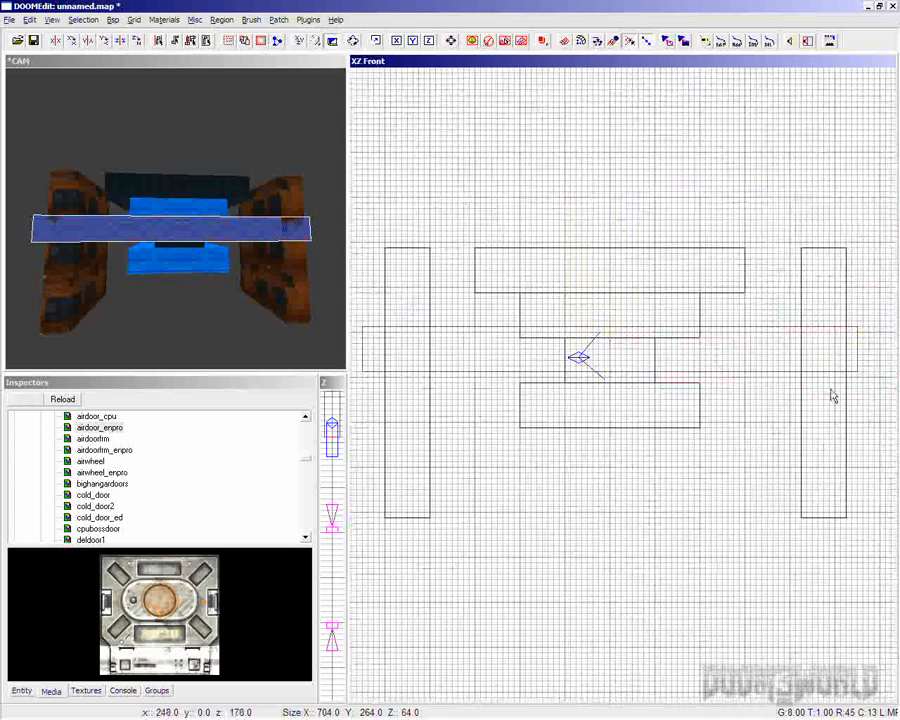
pyautogui.click(190, 42)
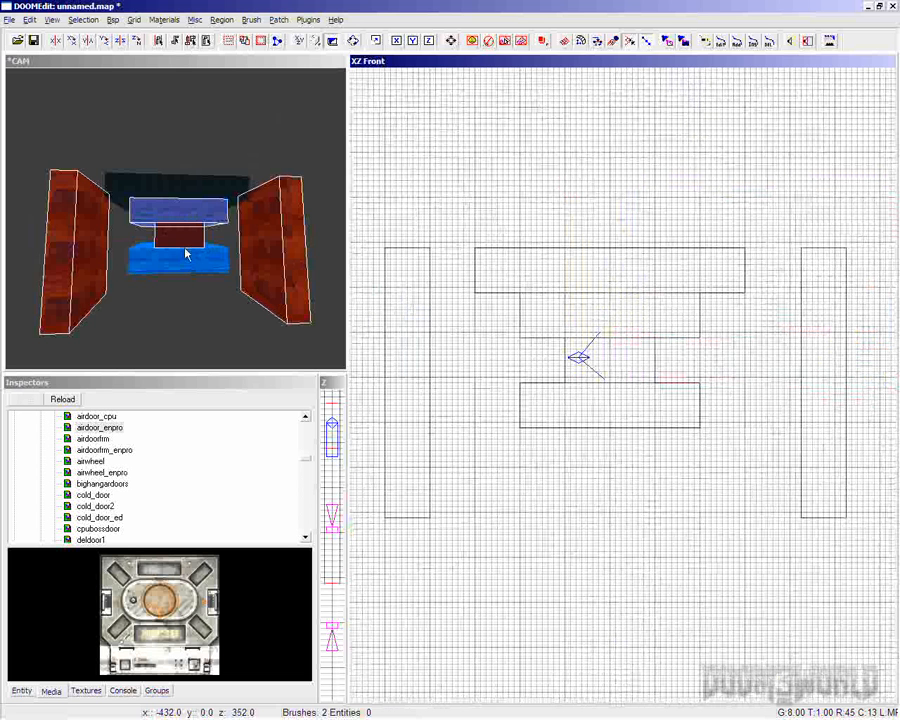
pyautogui.press('Escape')
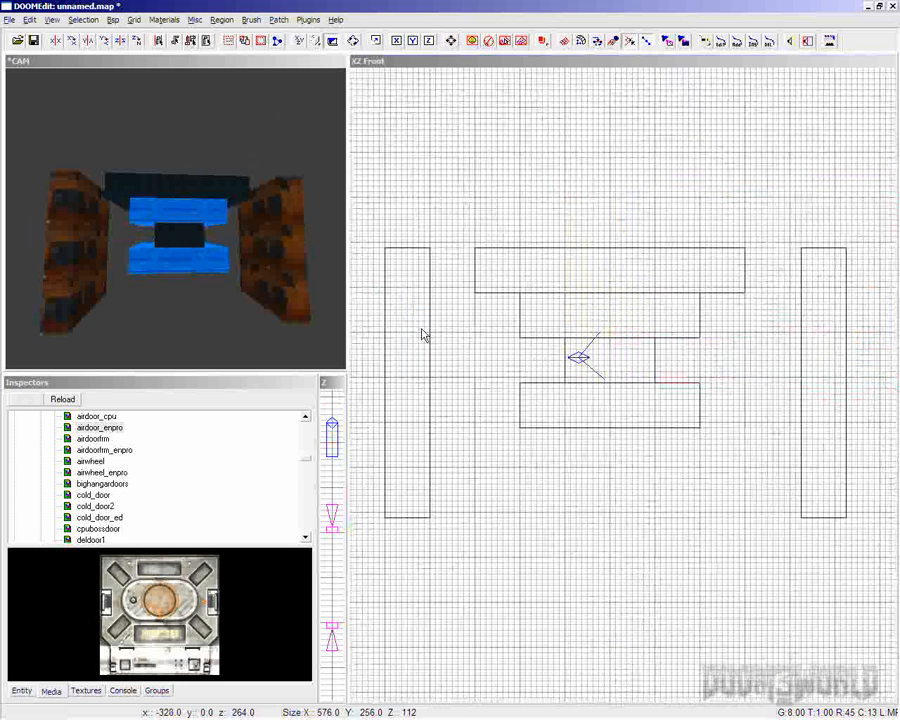
# - Draw a selection brush about 568 by 112 between the two columns, select with Partial Tall, and deselect the brushes
pyautogui.moveTo(421, 333)
pyautogui.mouseDown()
pyautogui.moveTo(569, 382)
pyautogui.moveTo(753, 411)
pyautogui.moveTo(821, 411)
pyautogui.moveTo(817, 405)
pyautogui.mouseUp()
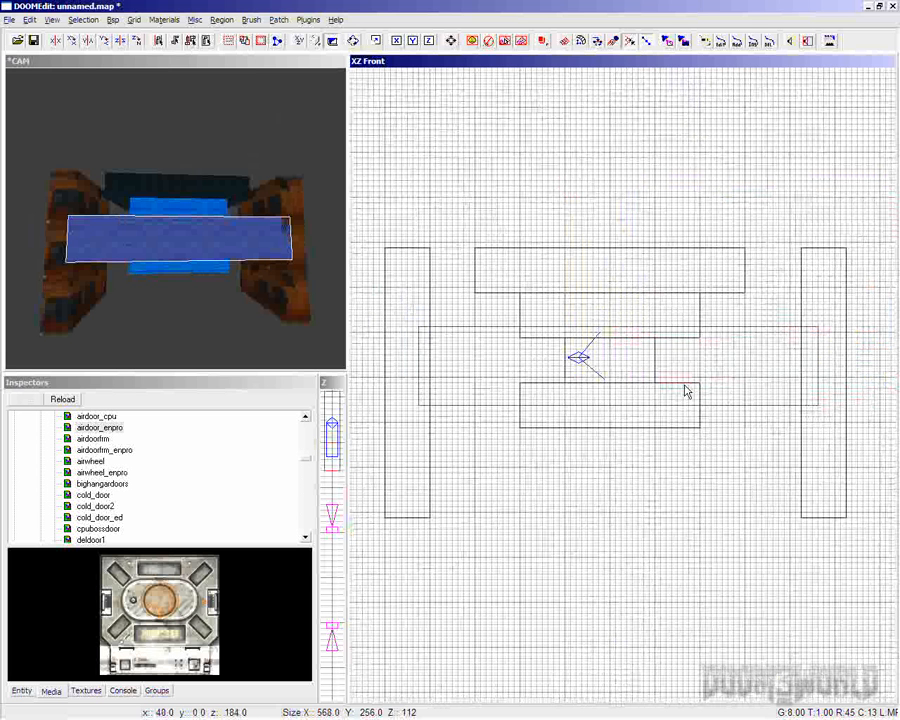
pyautogui.click(191, 41)
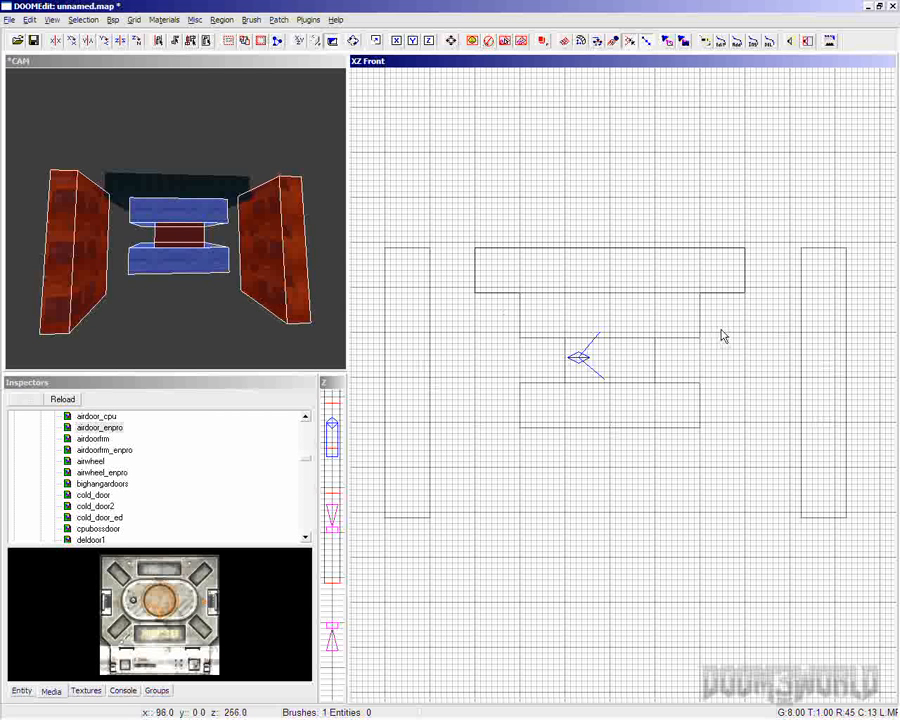
pyautogui.press('Escape')
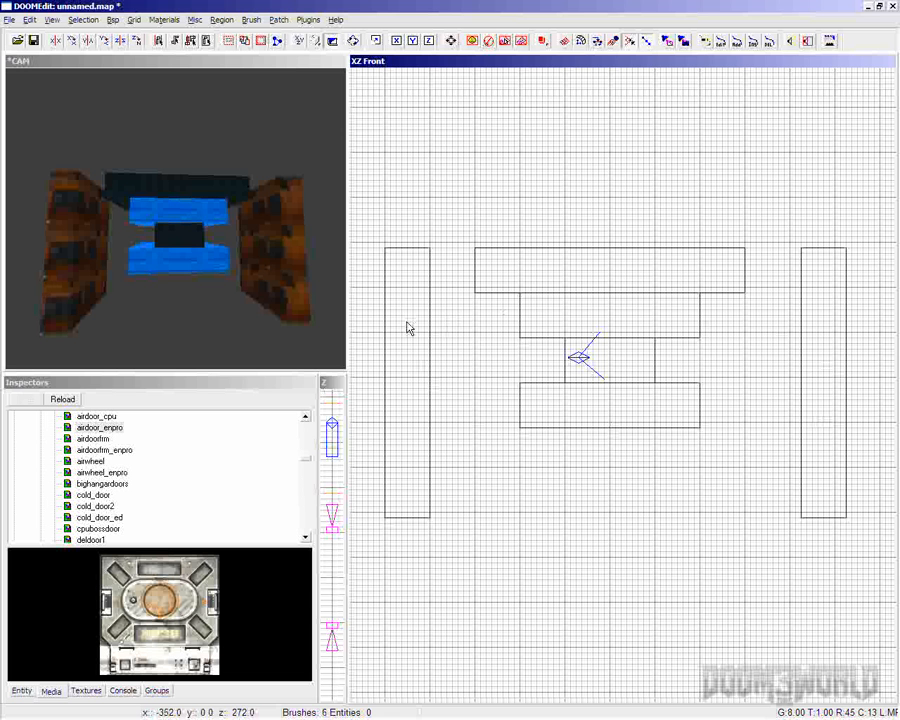
# - Draw a selection brush about 568 by 120 reaching into both columns and apply Select Complete Tall
pyautogui.moveTo(419, 318)
pyautogui.mouseDown()
pyautogui.moveTo(719, 408)
pyautogui.moveTo(818, 400)
pyautogui.mouseUp()
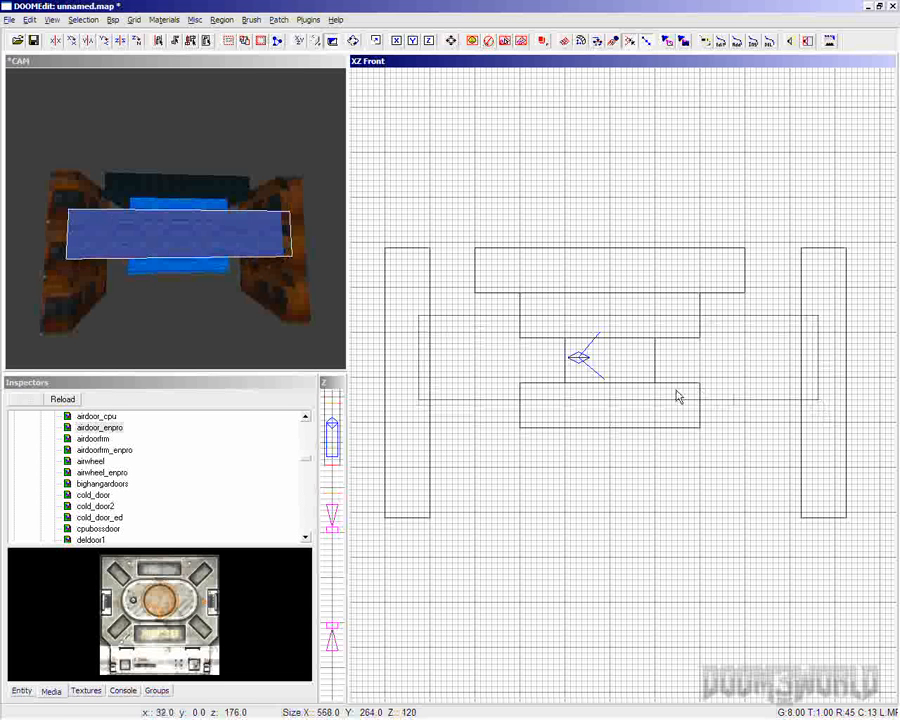
pyautogui.click(157, 41)
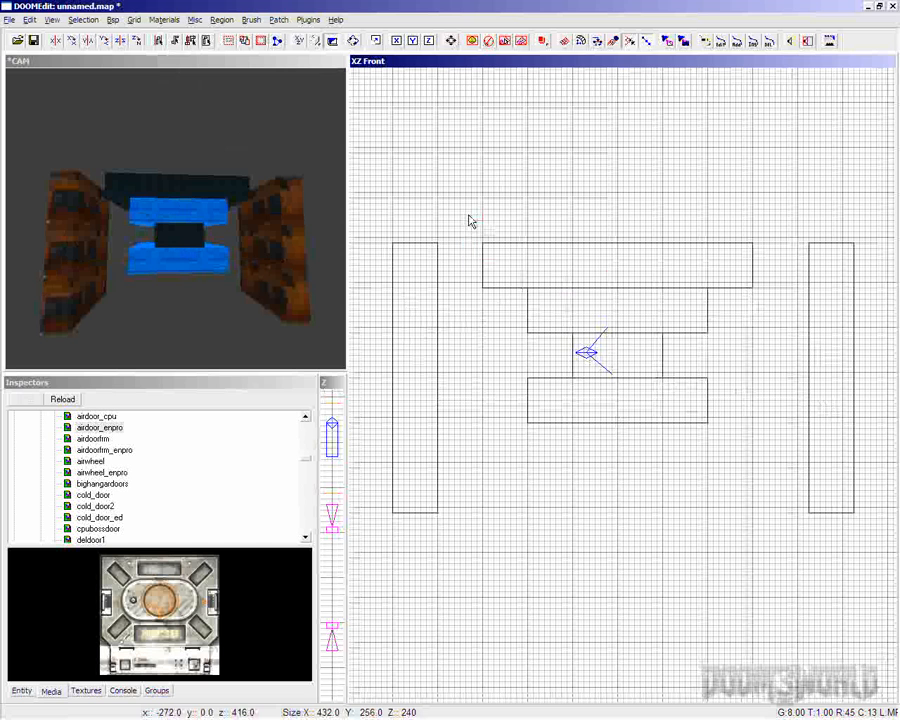
# - Draw a selection brush about 392 by 200 over the upper center brushes and widen it past the right-hand column
pyautogui.moveTo(469, 221)
pyautogui.mouseDown()
pyautogui.moveTo(544, 270)
pyautogui.moveTo(755, 361)
pyautogui.mouseUp()
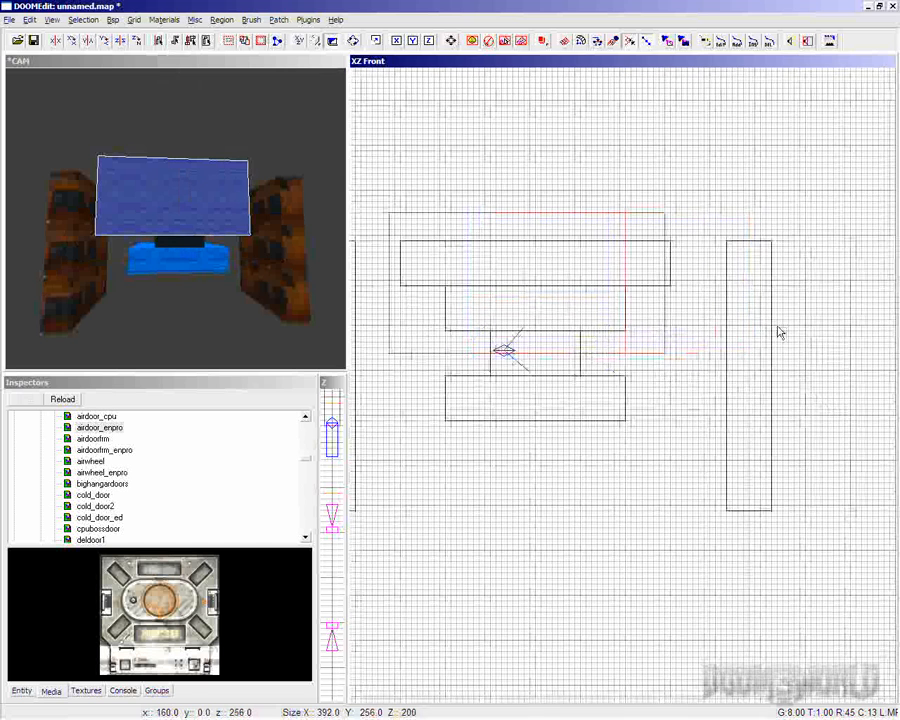
pyautogui.moveTo(778, 326); pyautogui.dragTo(739, 323, button='right')
pyautogui.moveTo(705, 303); pyautogui.dragTo(834, 304)
pyautogui.moveTo(663, 304); pyautogui.dragTo(759, 316, button='right')
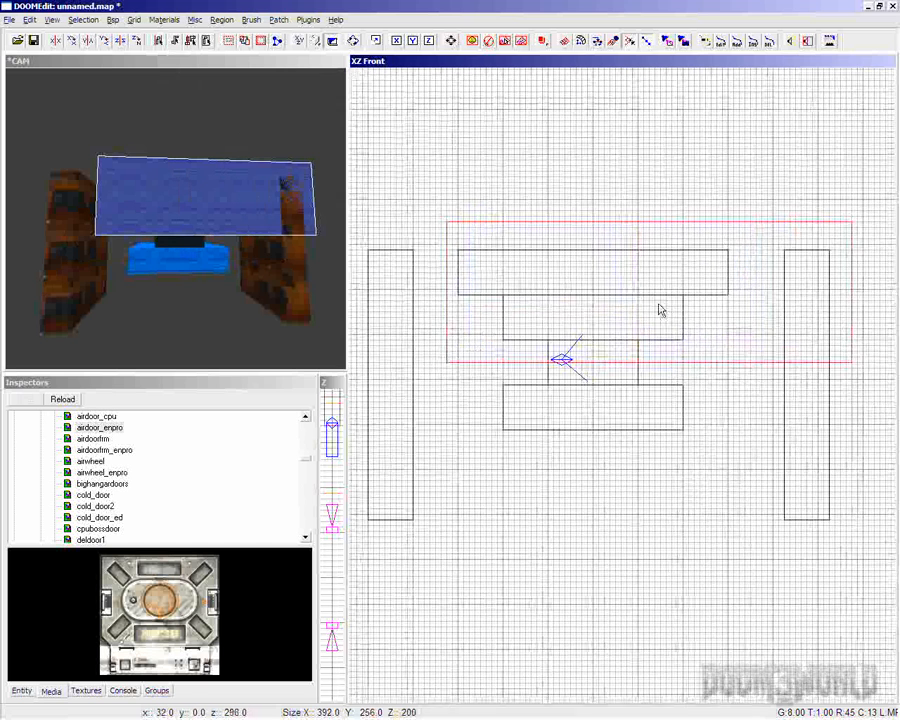
# - Deepen the selection brush at both ends in the side projection, run Select Inside with it, and clear the selection
pyautogui.hotkey('ctrl', 'Tab')
pyautogui.moveTo(653, 309); pyautogui.dragTo(549, 311, button='right')
pyautogui.moveTo(756, 308); pyautogui.dragTo(785, 310)
pyautogui.moveTo(476, 307); pyautogui.dragTo(465, 307)
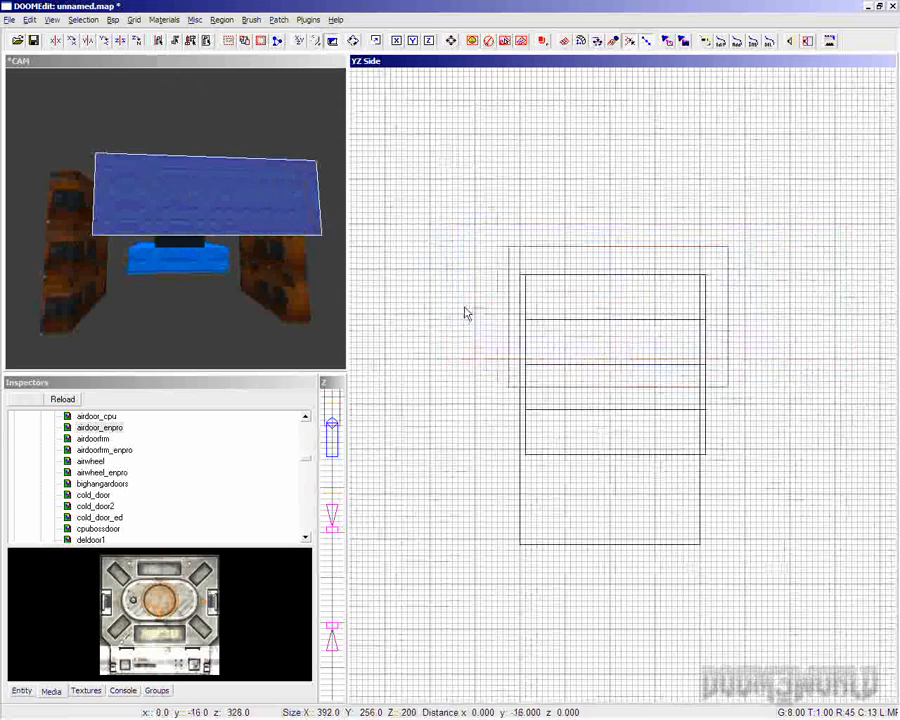
pyautogui.hotkey('ctrl', 'Tab')
pyautogui.moveTo(646, 322); pyautogui.dragTo(676, 316, button='right')
pyautogui.hotkey('ctrl', 'Tab')
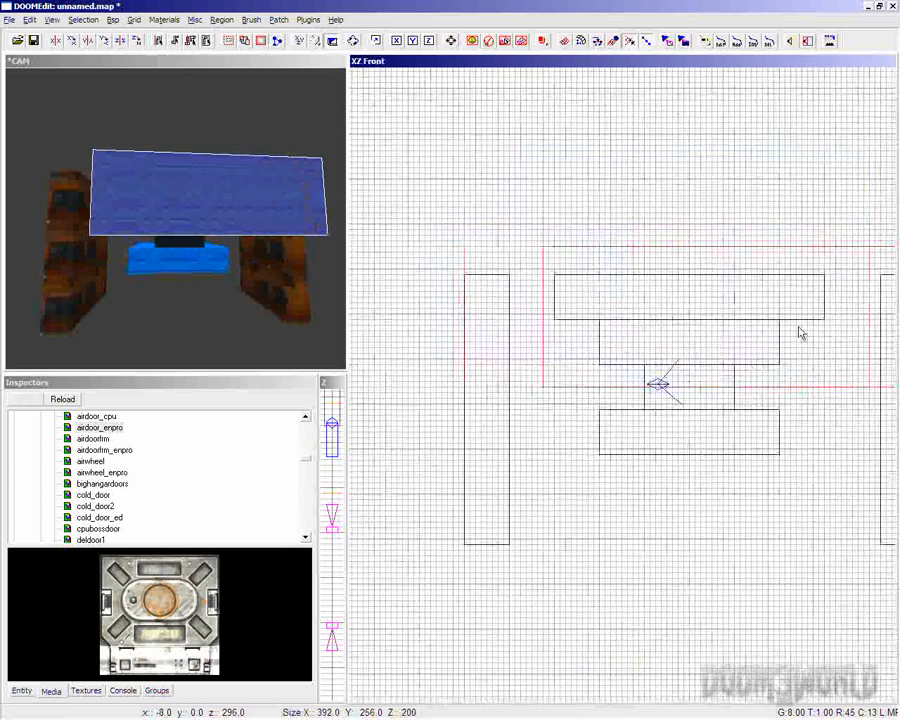
pyautogui.moveTo(807, 331); pyautogui.dragTo(689, 331, button='right')
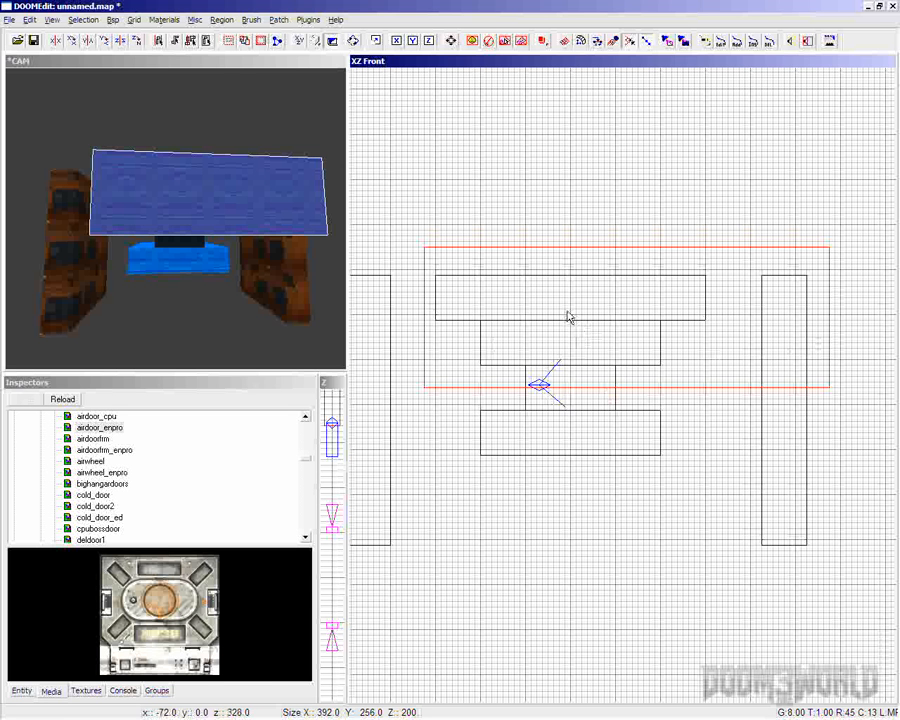
pyautogui.click(206, 41)
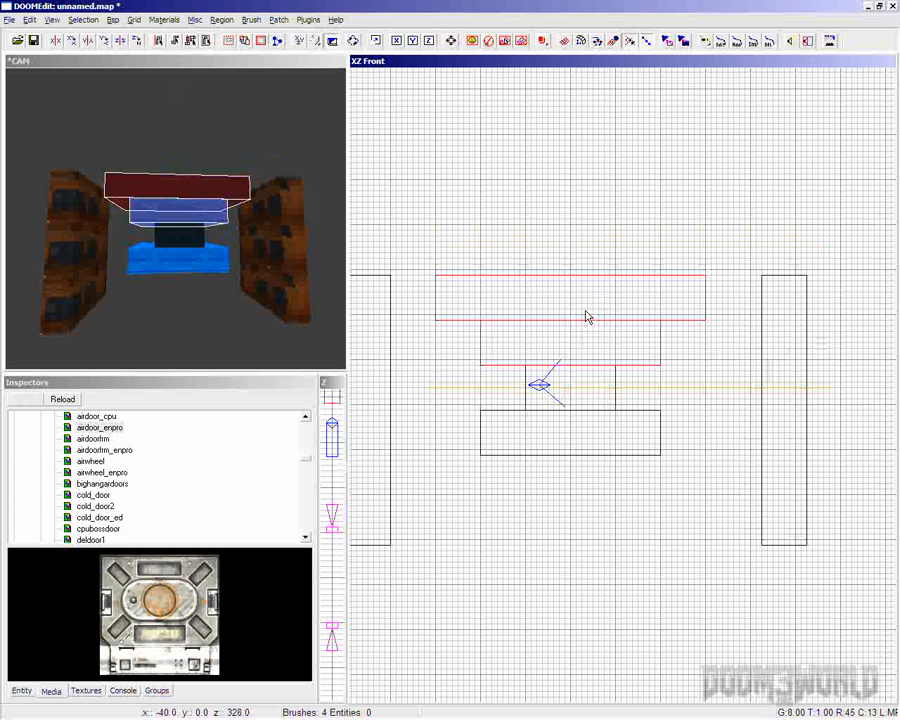
pyautogui.press('Escape')
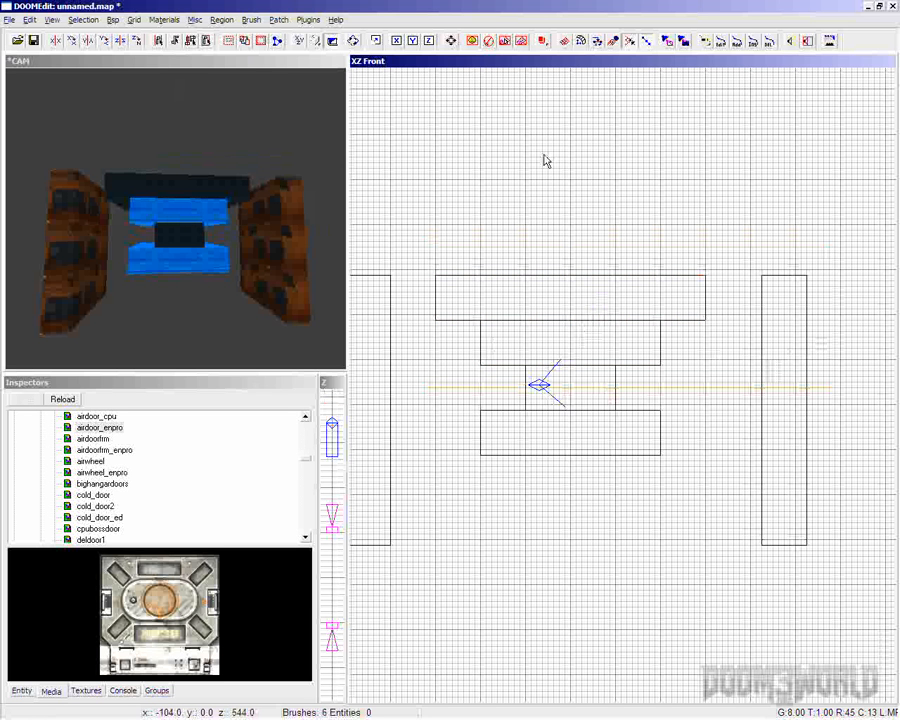
# - Select the small dark center brush, extend the selection with Select Touching, and deselect everything
pyautogui.keyDown('shift'); pyautogui.click(183, 238); pyautogui.keyUp('shift')
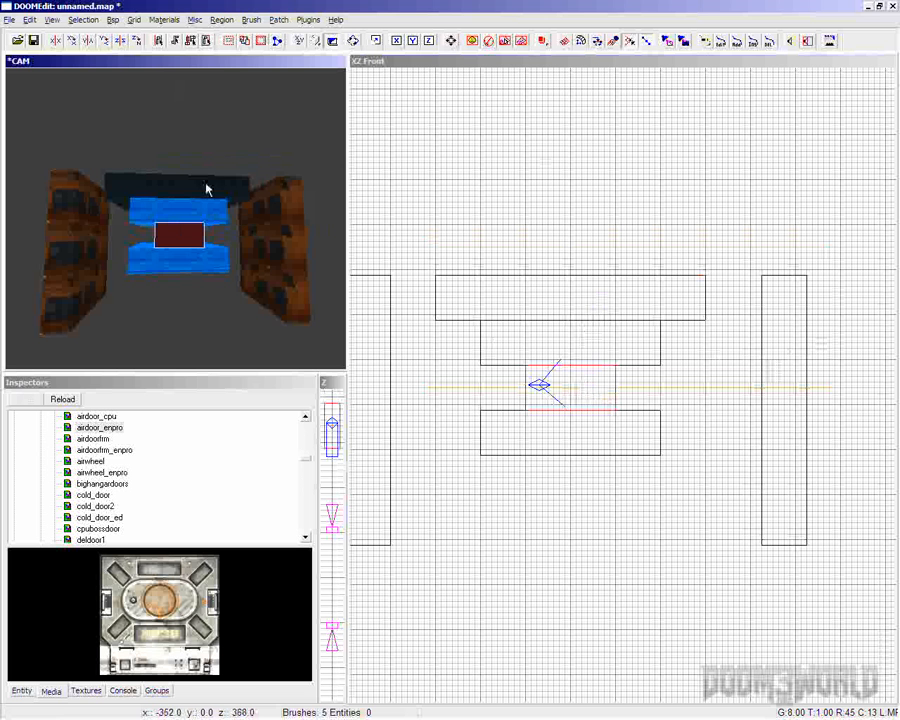
pyautogui.click(174, 41)
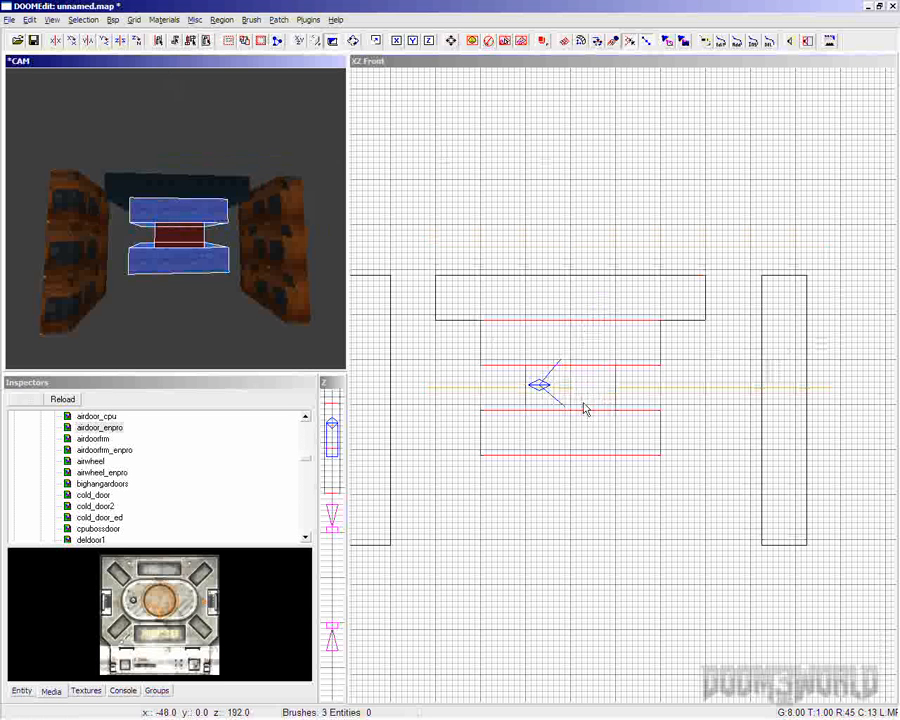
pyautogui.press('Escape')
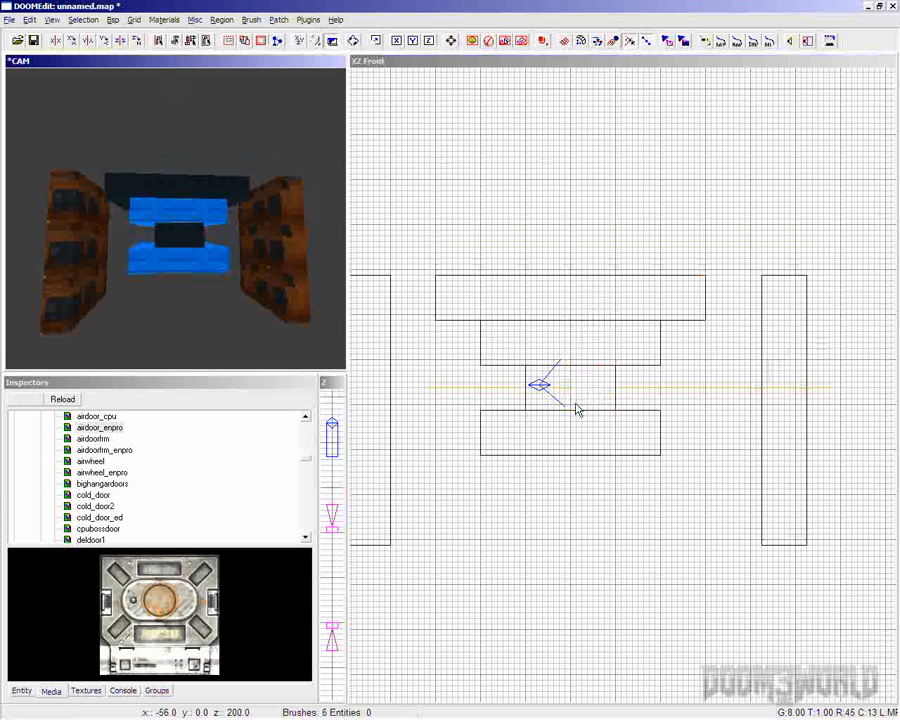
pyautogui.keyDown('shift'); pyautogui.click(188, 237); pyautogui.keyUp('shift')
pyautogui.keyDown('shift'); pyautogui.click(185, 189); pyautogui.keyUp('shift')
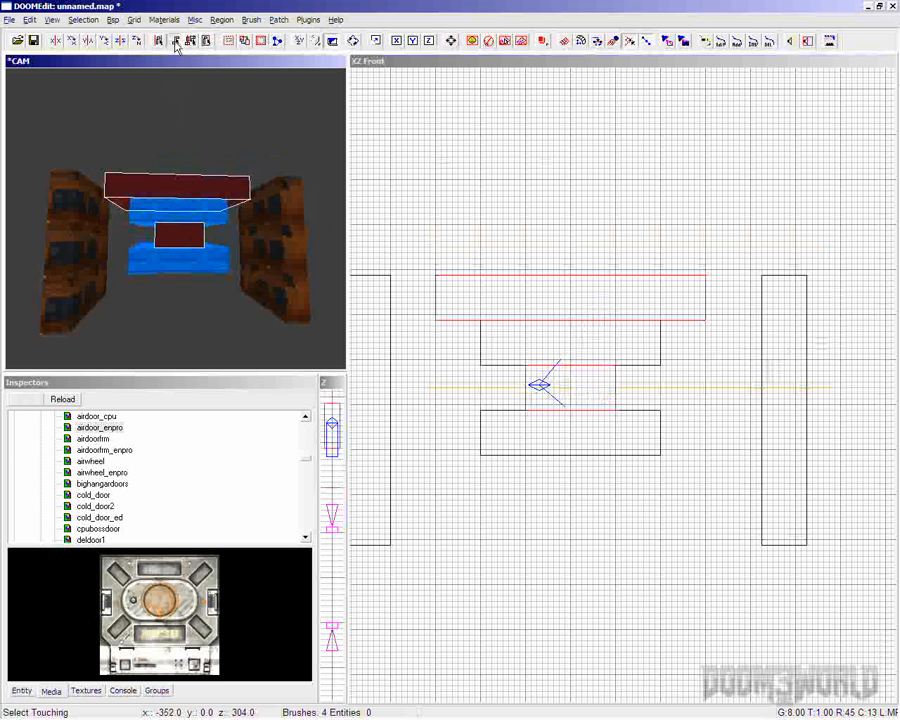
pyautogui.press('Escape')
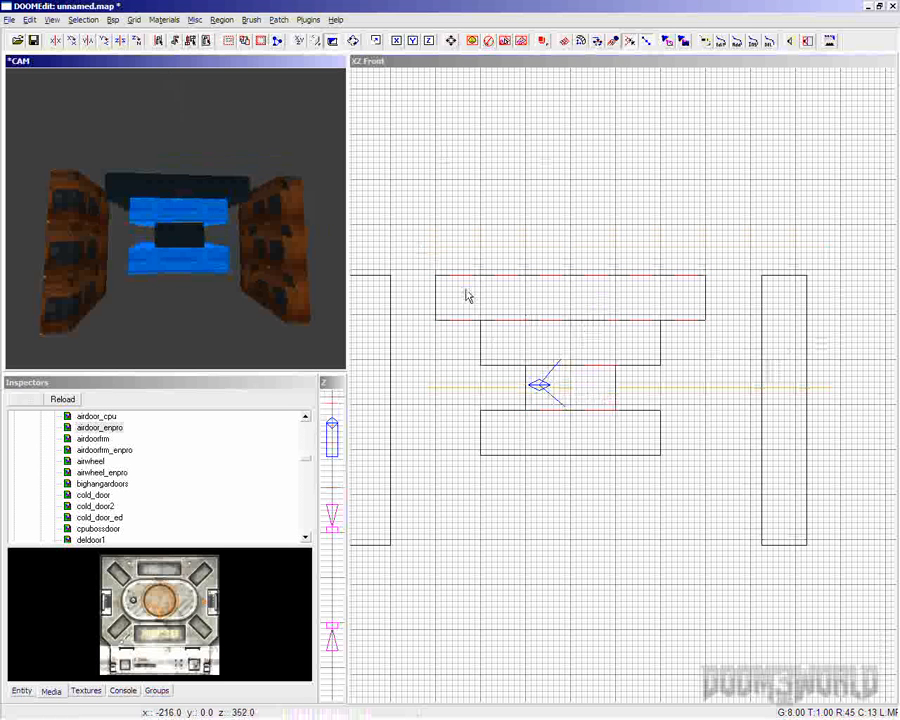
pyautogui.keyDown('shift'); pyautogui.click(779, 352); pyautogui.keyUp('shift')
pyautogui.press('Escape')
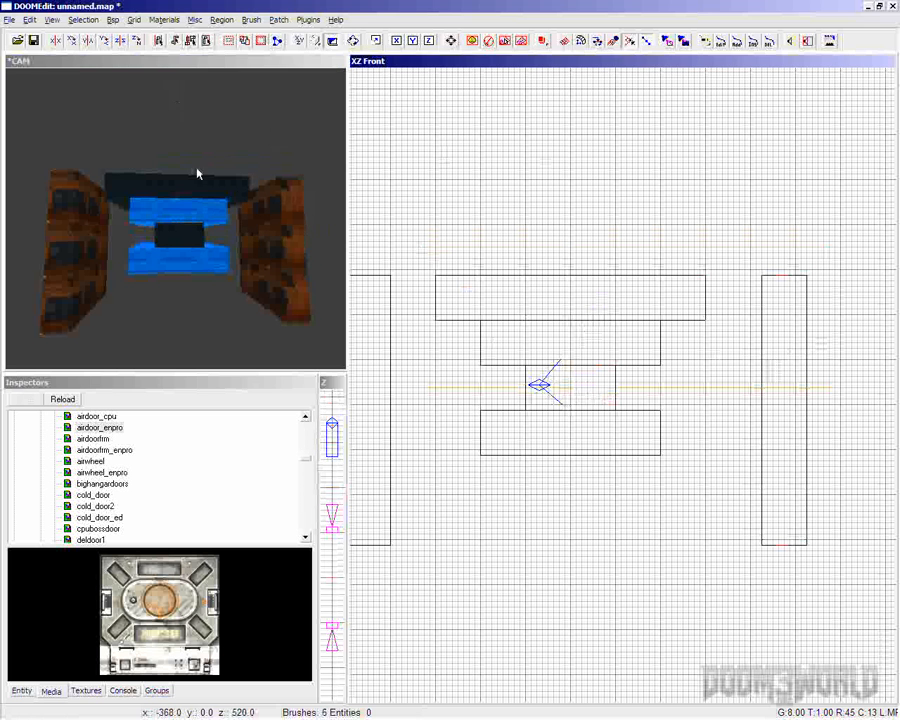
# - Select the upper blue brush in the camera view, apply Select Touching to it, and clear the selection
pyautogui.keyDown('shift'); pyautogui.click(190, 224); pyautogui.keyUp('shift')
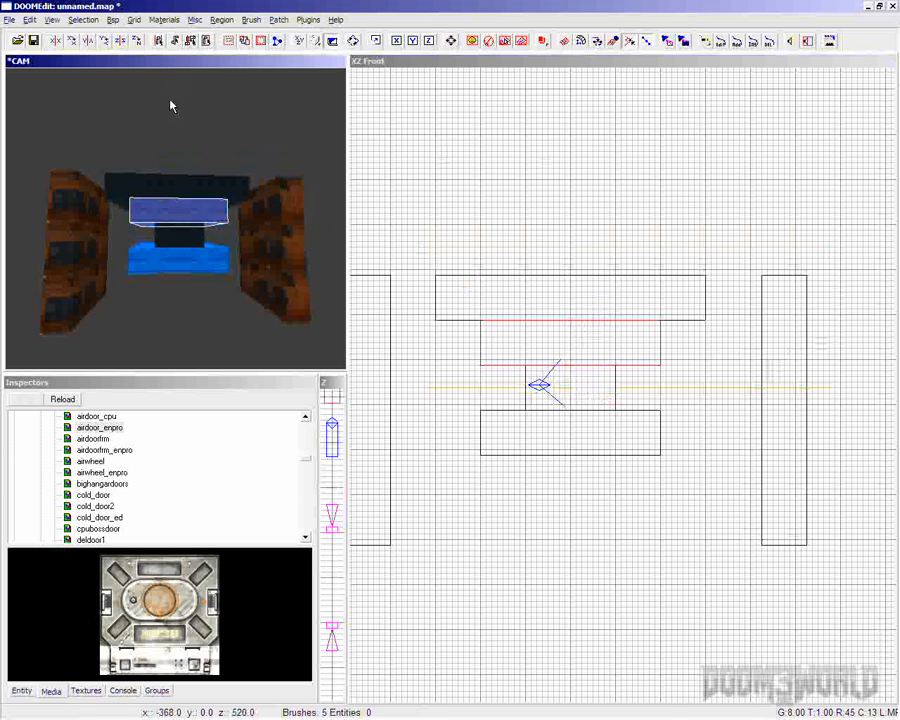
pyautogui.click(175, 41)
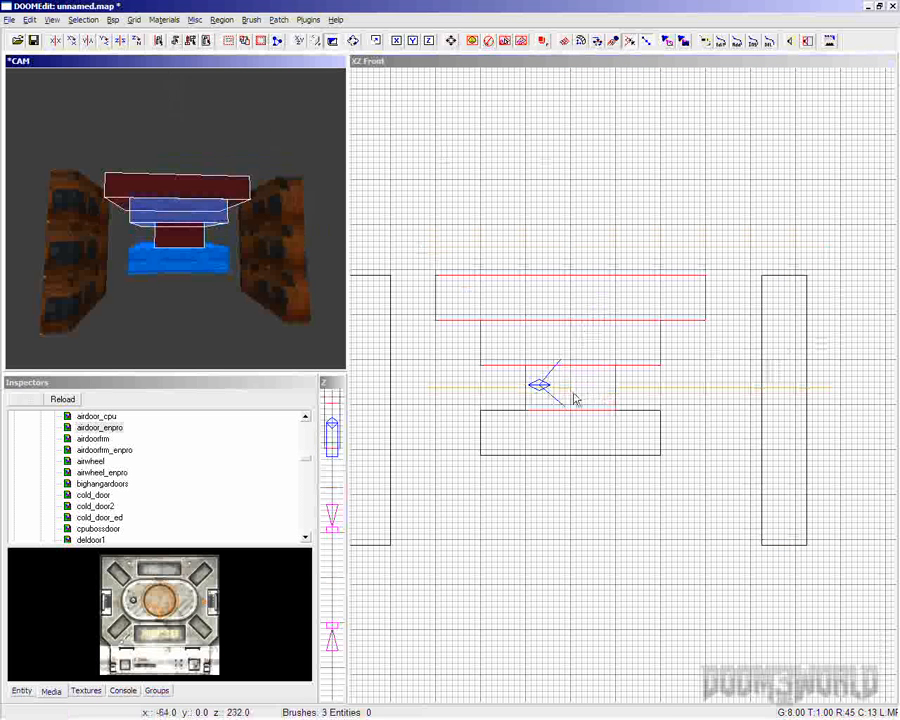
pyautogui.press('Escape')
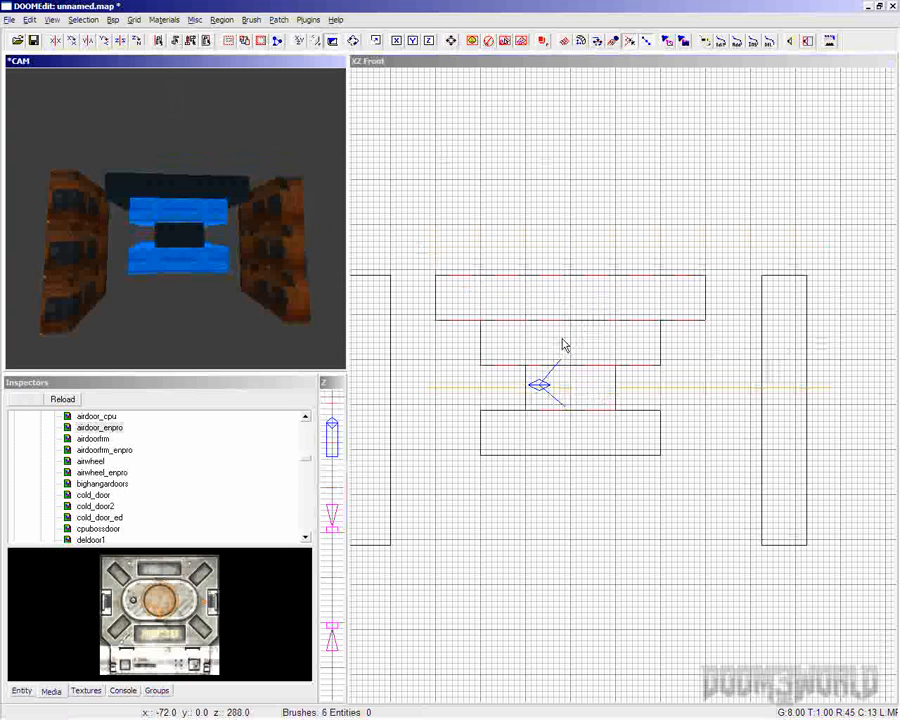